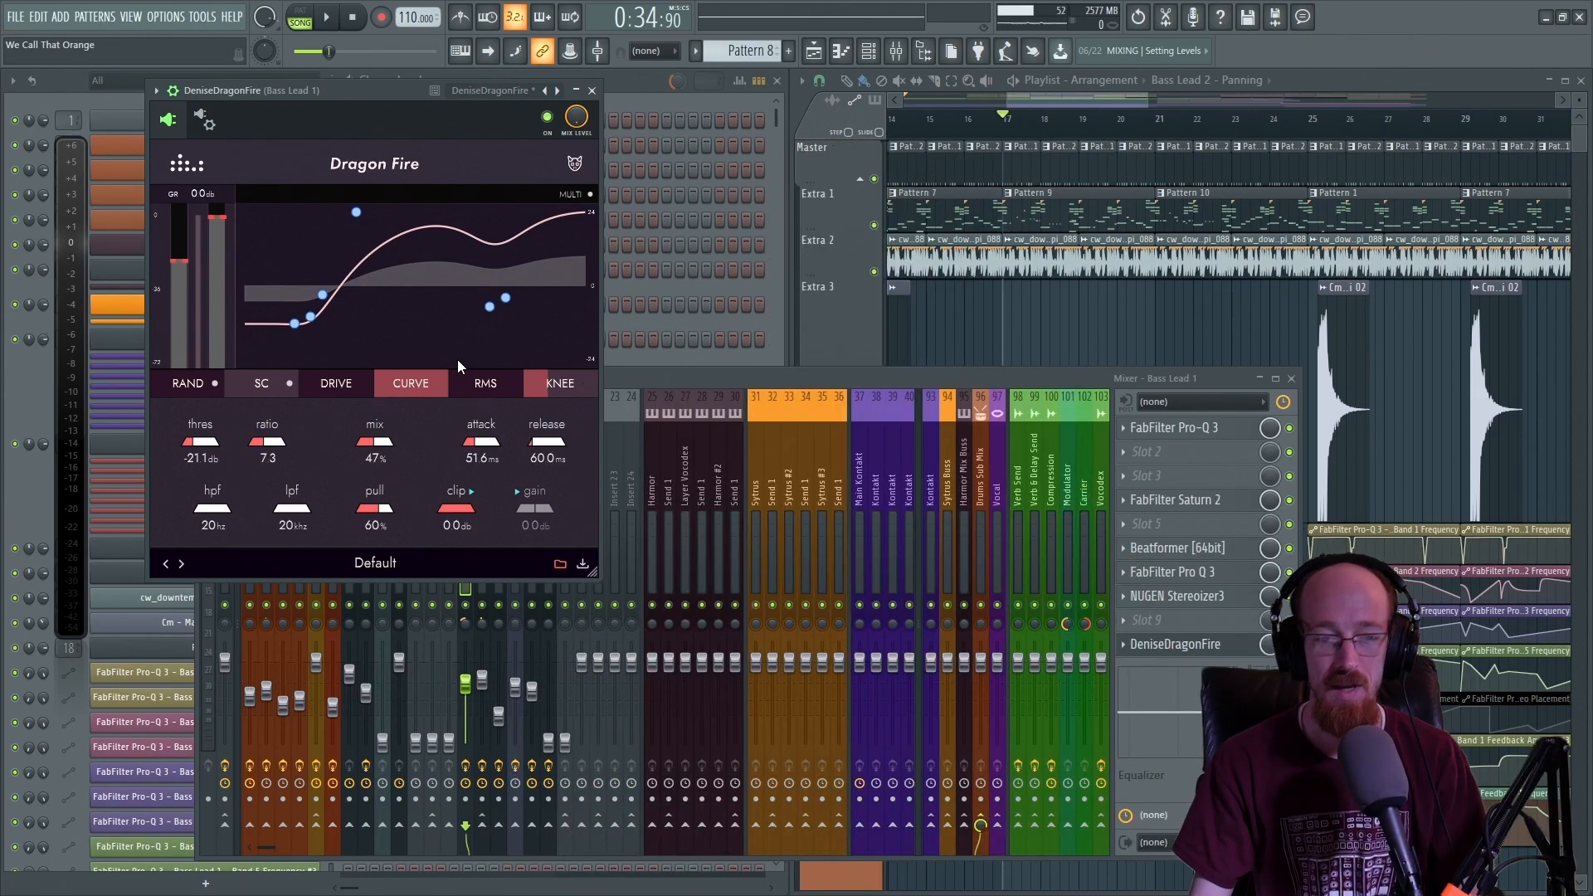
# - Solo the Bass Lead 1 mixer track during playback, then return to its Dragon Fire window and stop the song
pyautogui.click(664, 371)
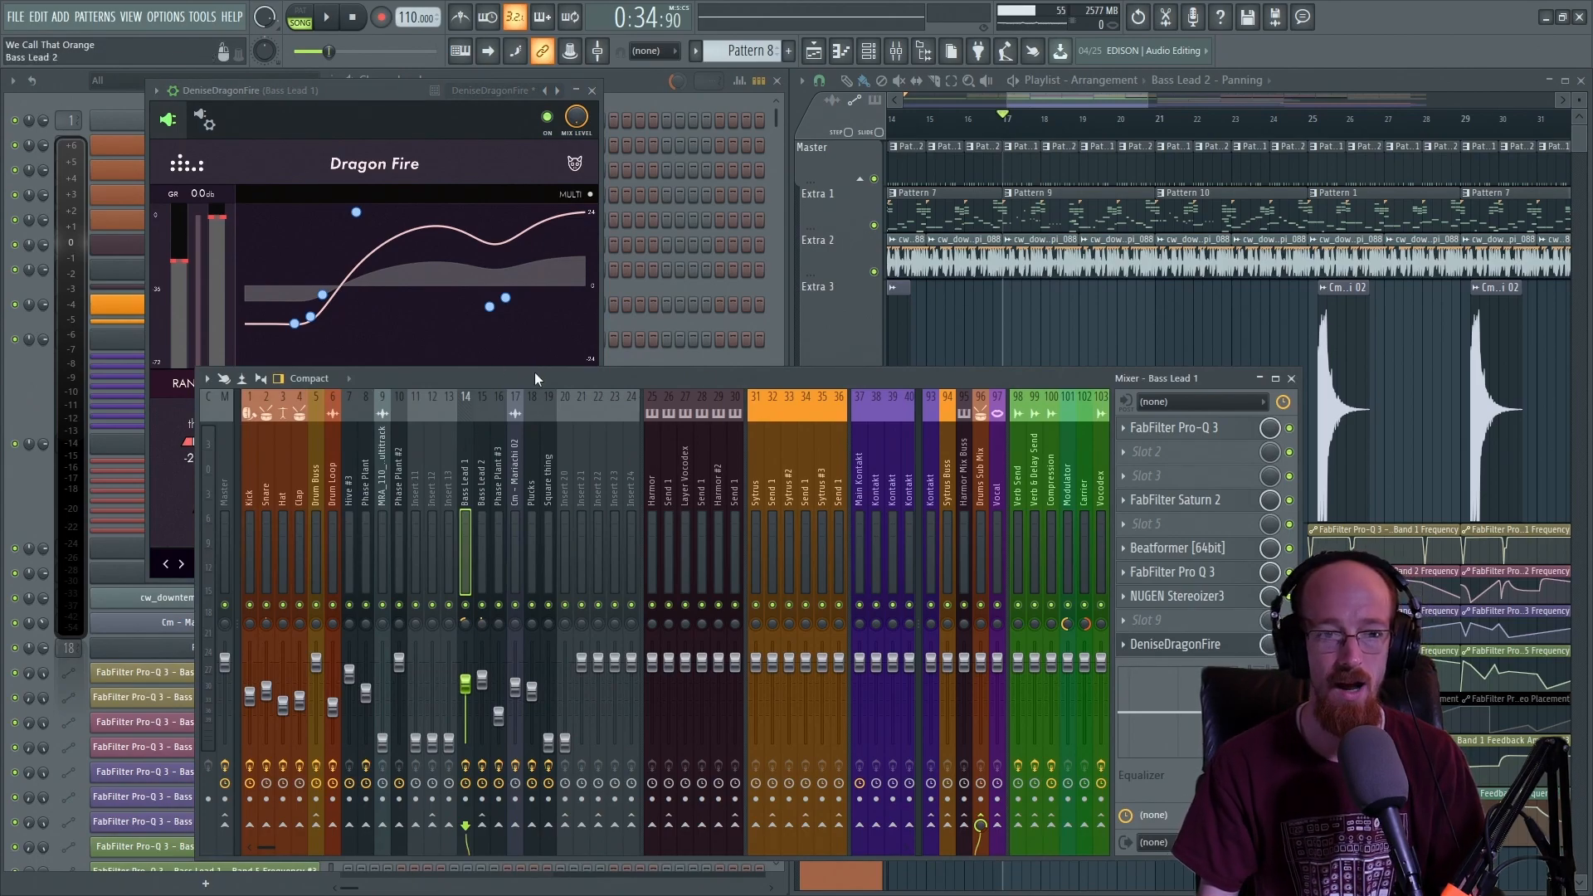
pyautogui.press('space')
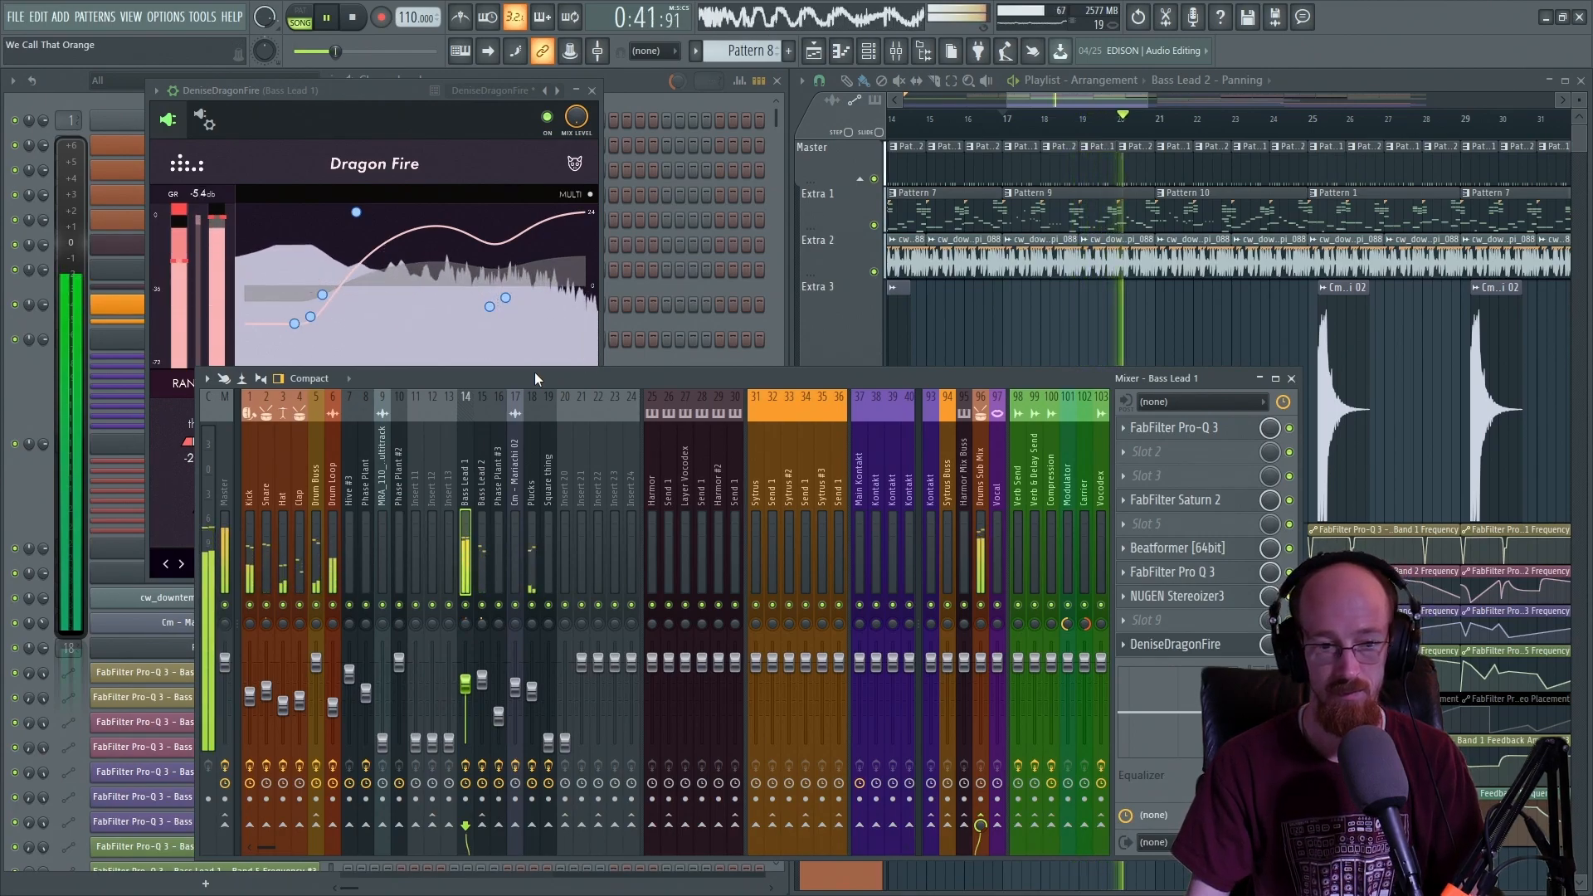
pyautogui.rightClick(467, 608)
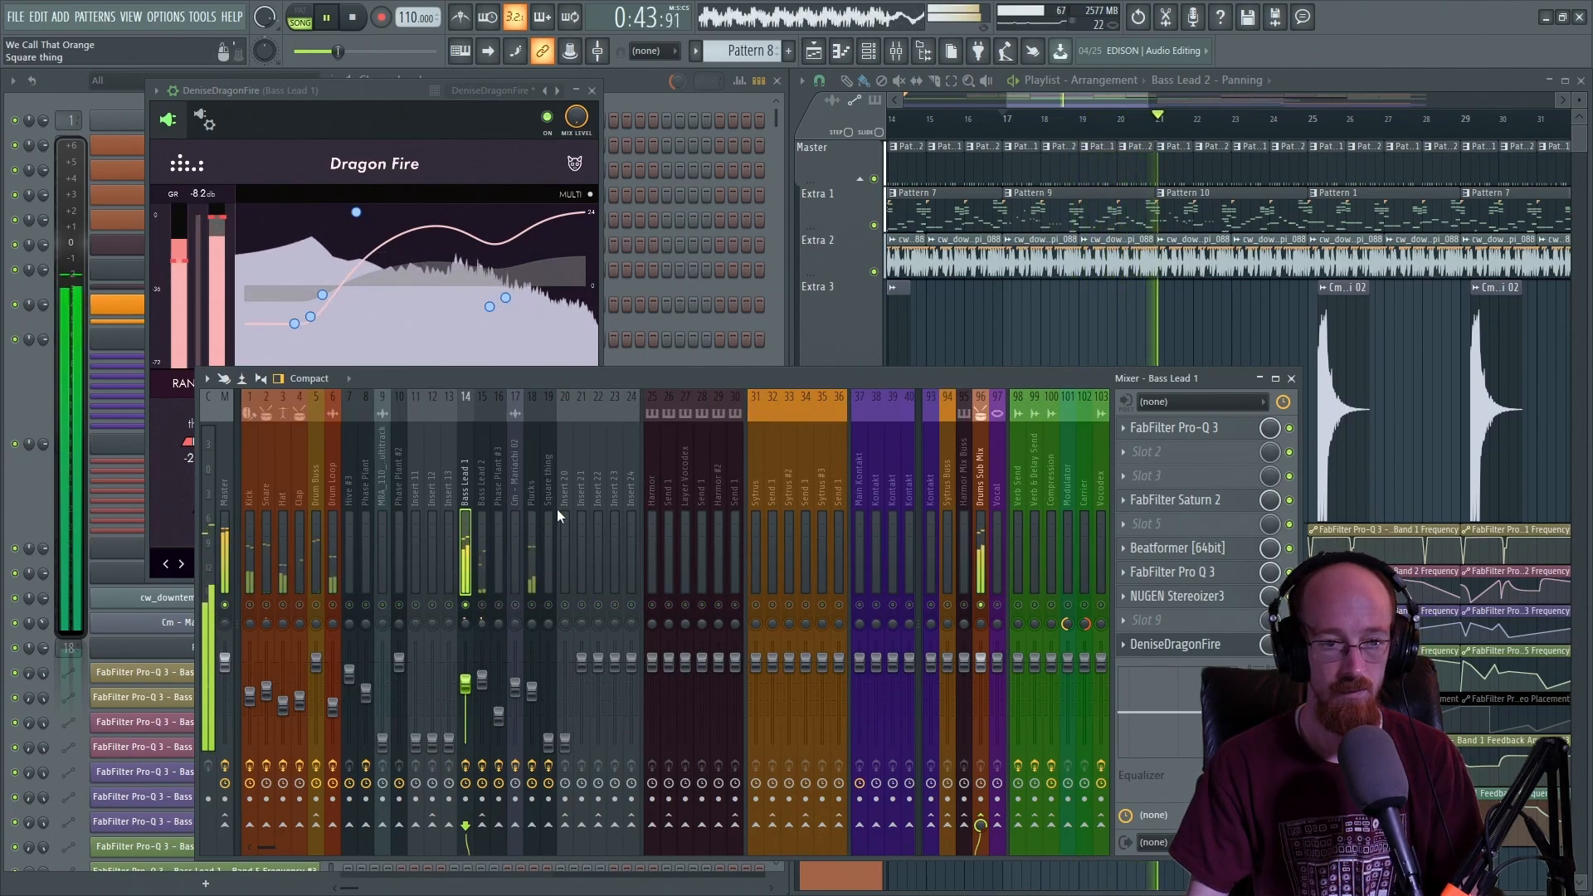
pyautogui.click(391, 92)
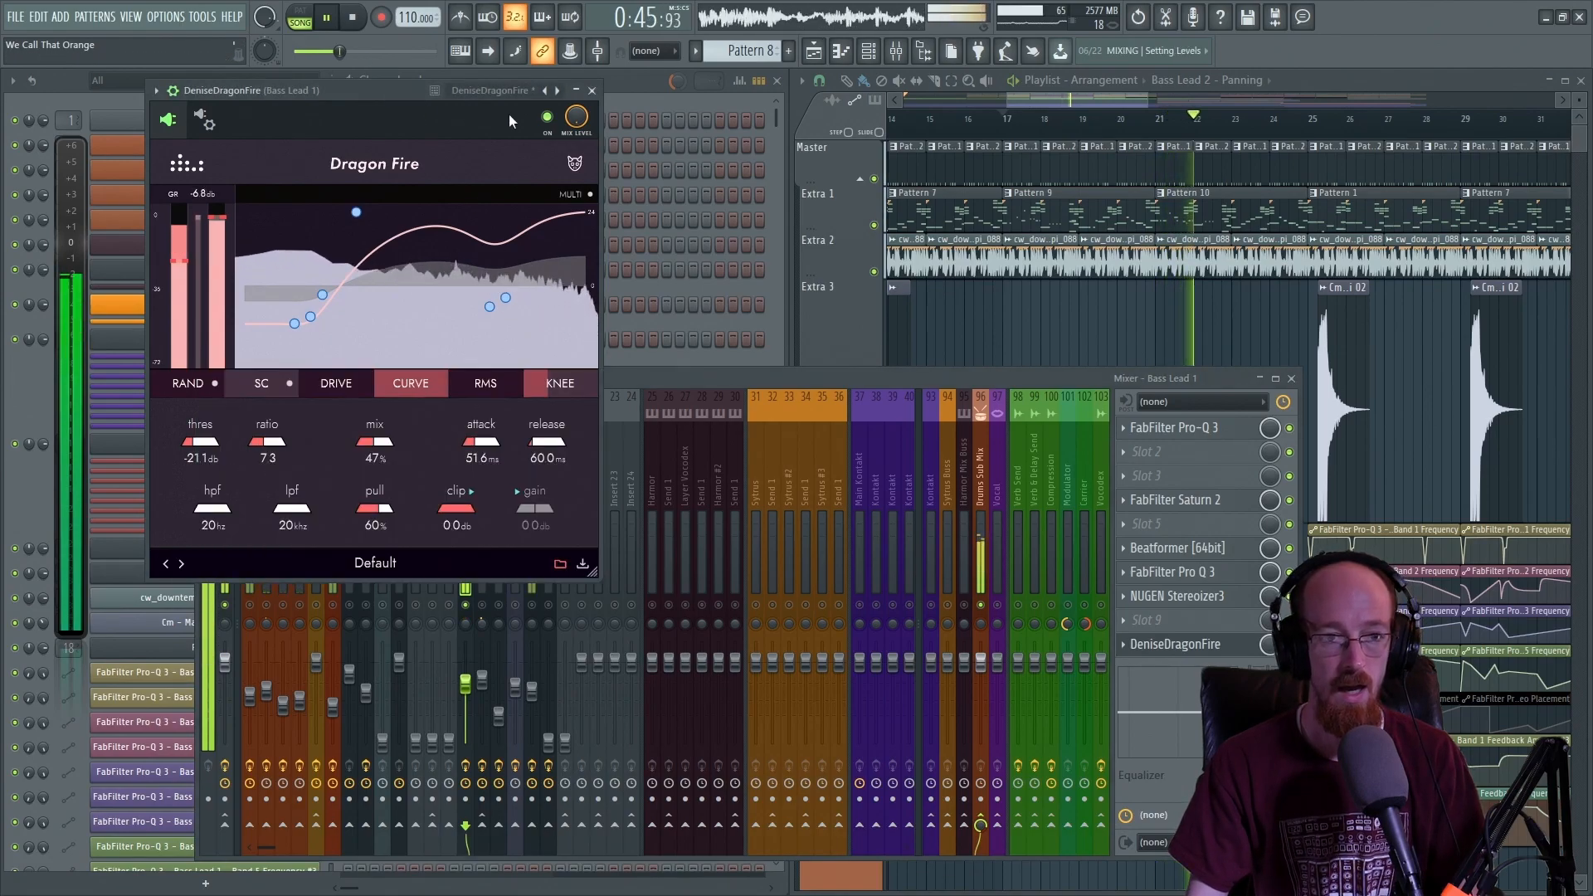
pyautogui.press('space')
# - Compare the soloed bass during playback with Dragon Fire switched off and back on
pyautogui.click(549, 120)
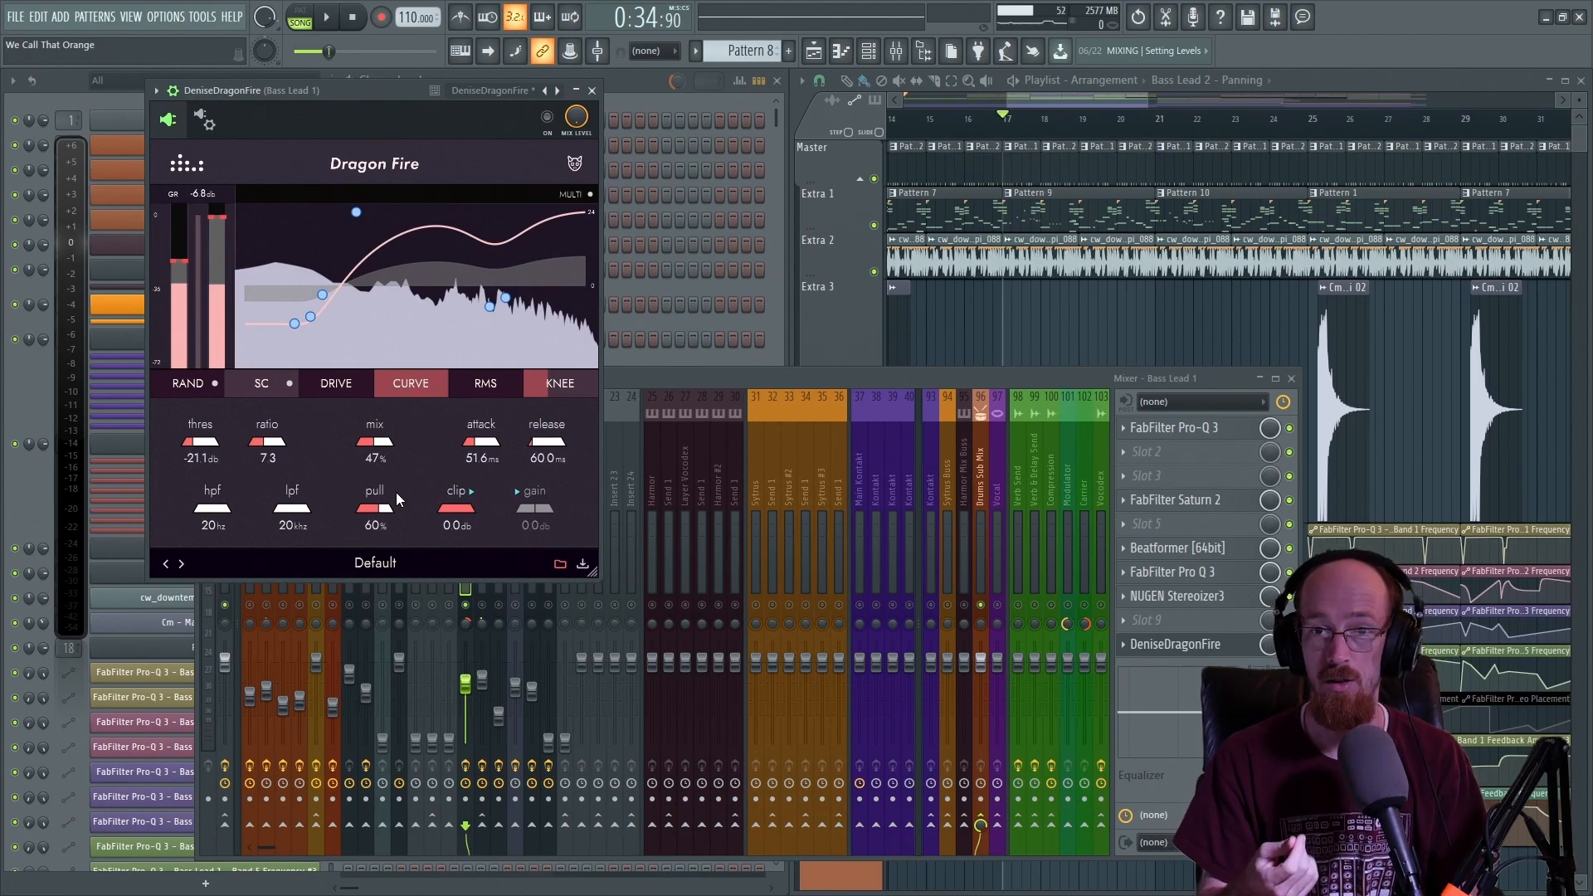
pyautogui.press('space')
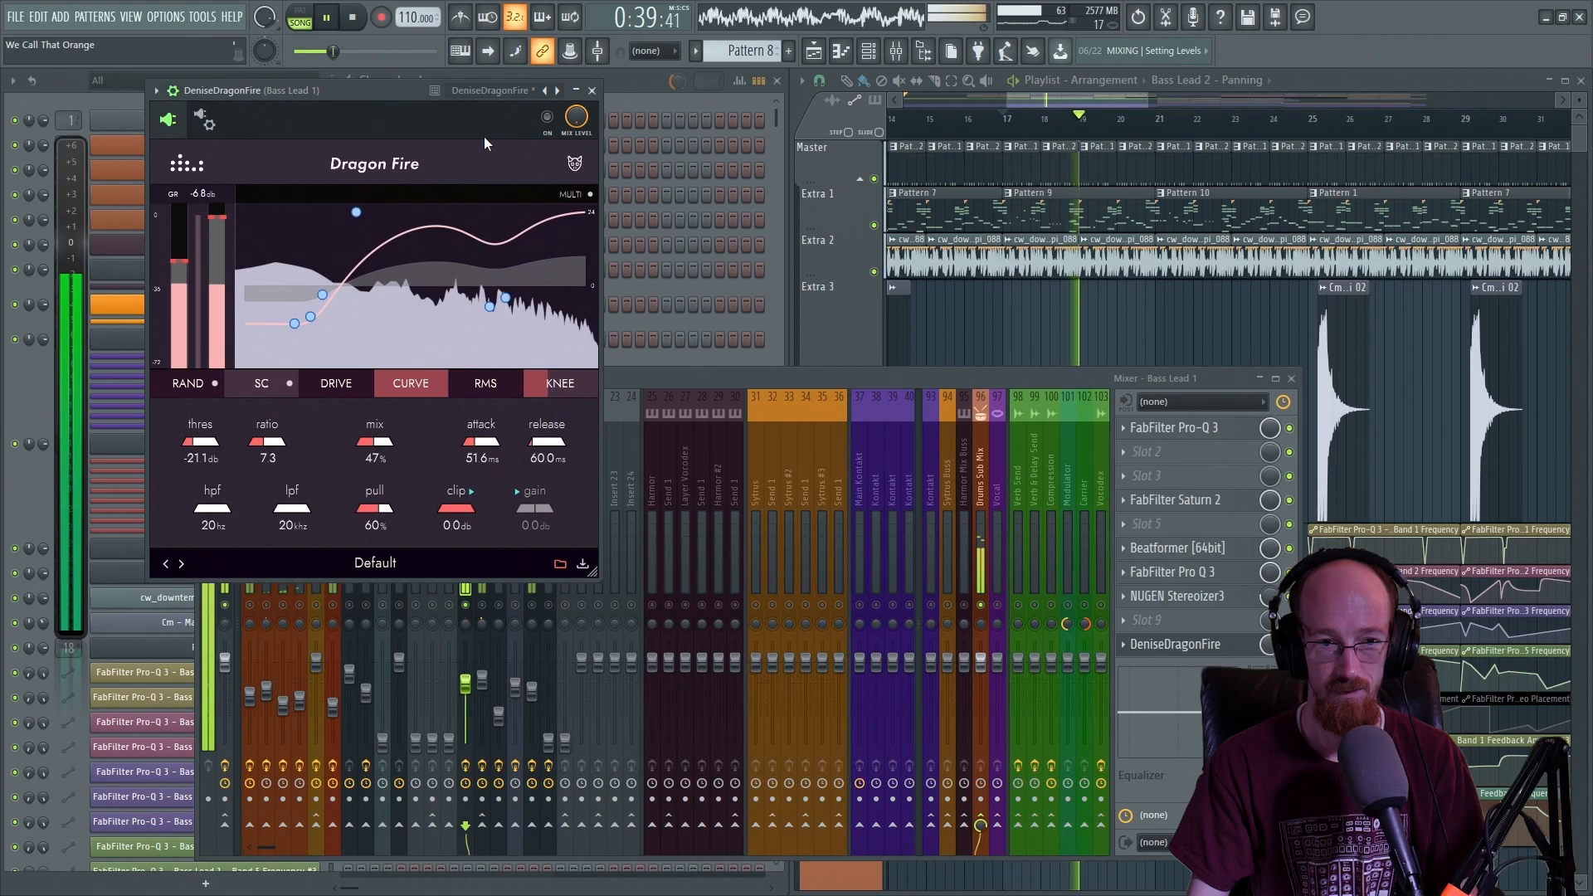
pyautogui.click(548, 116)
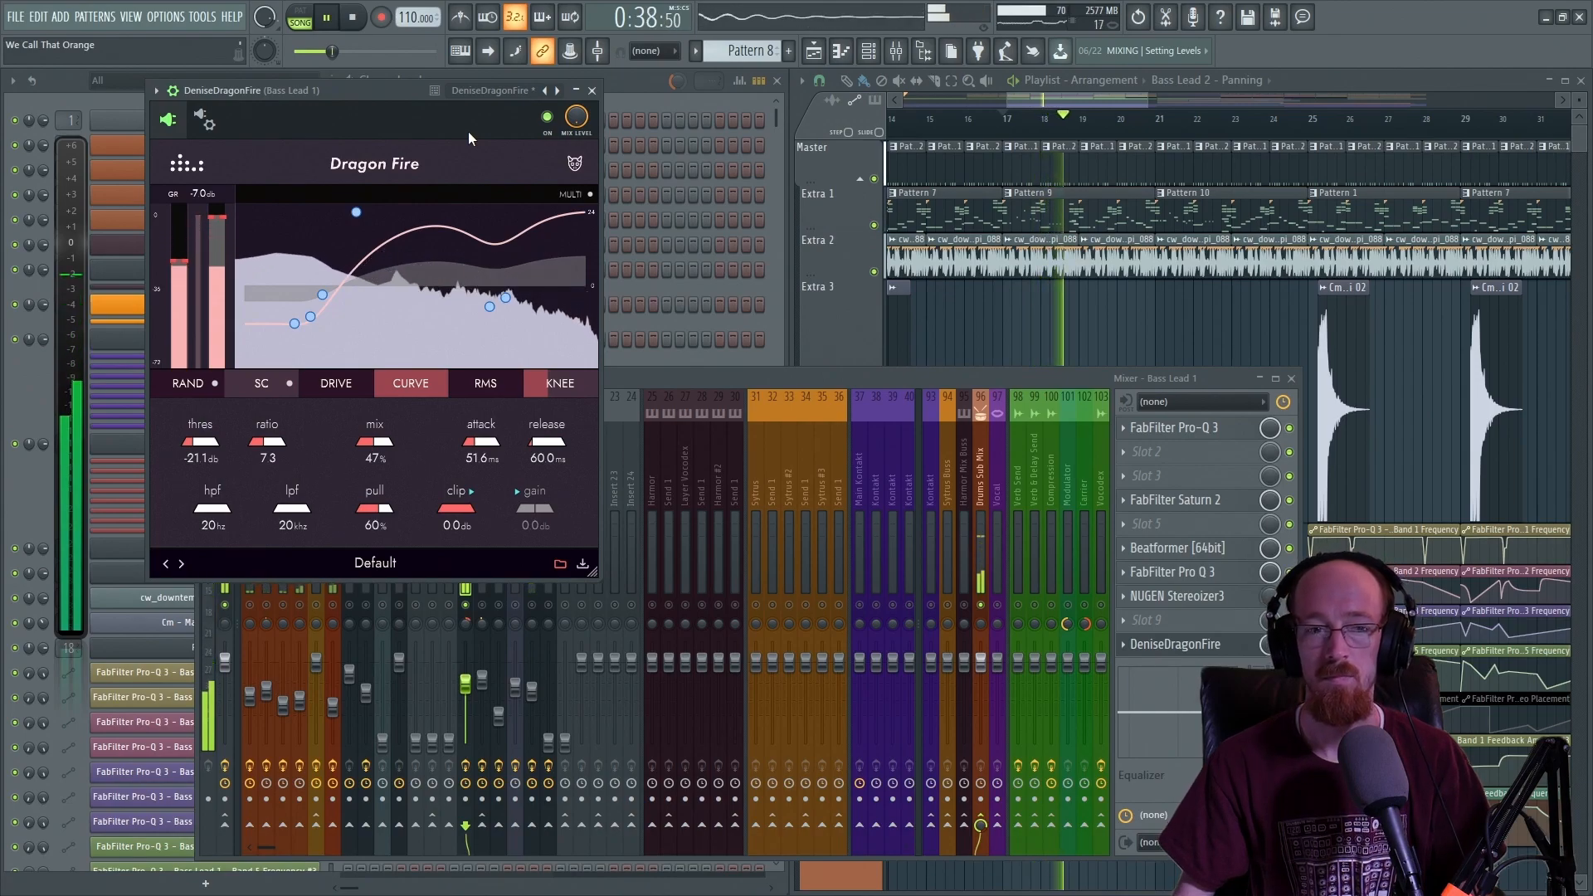
pyautogui.press('space')
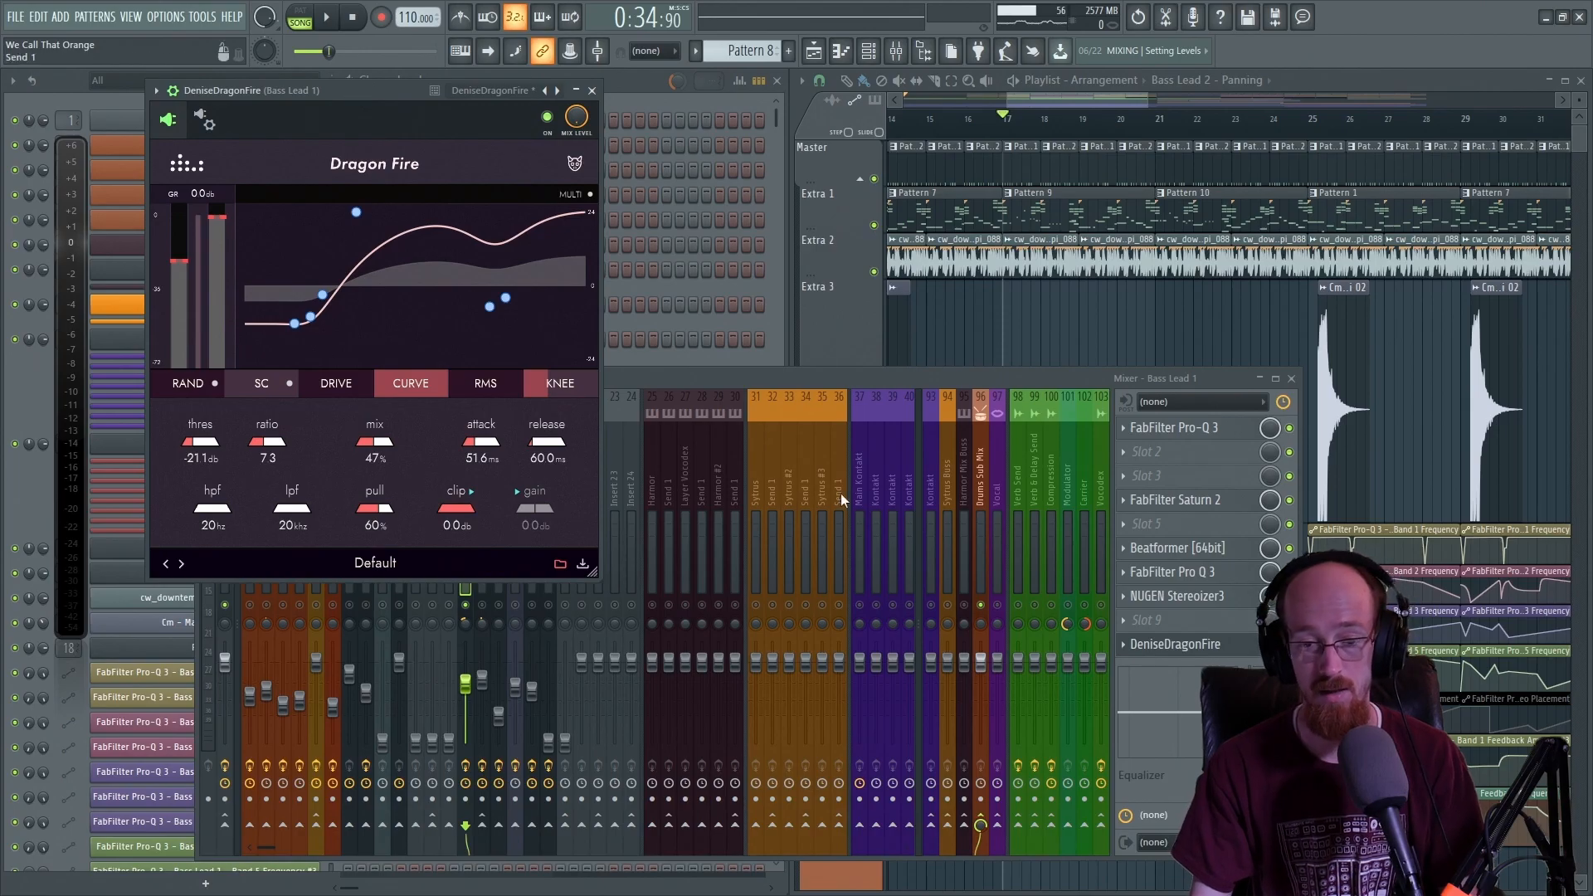
# - Add a second DeniseDragonFire to Bass Lead 1 in effect slot 9 and enlarge its window
pyautogui.click(592, 90)
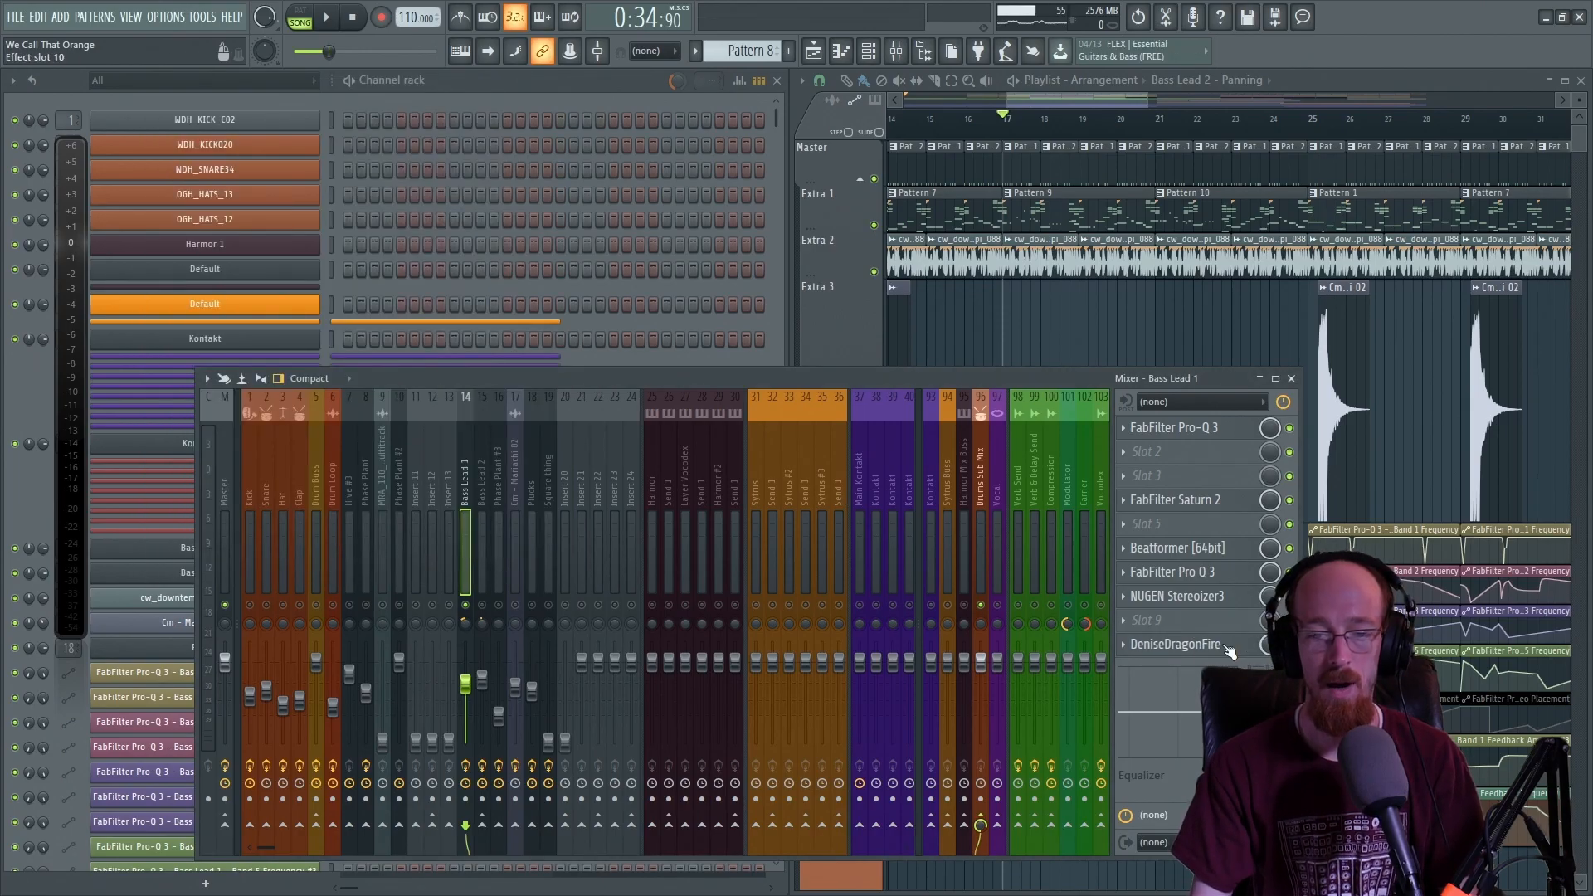
pyautogui.press('F8')
pyautogui.write('drago')
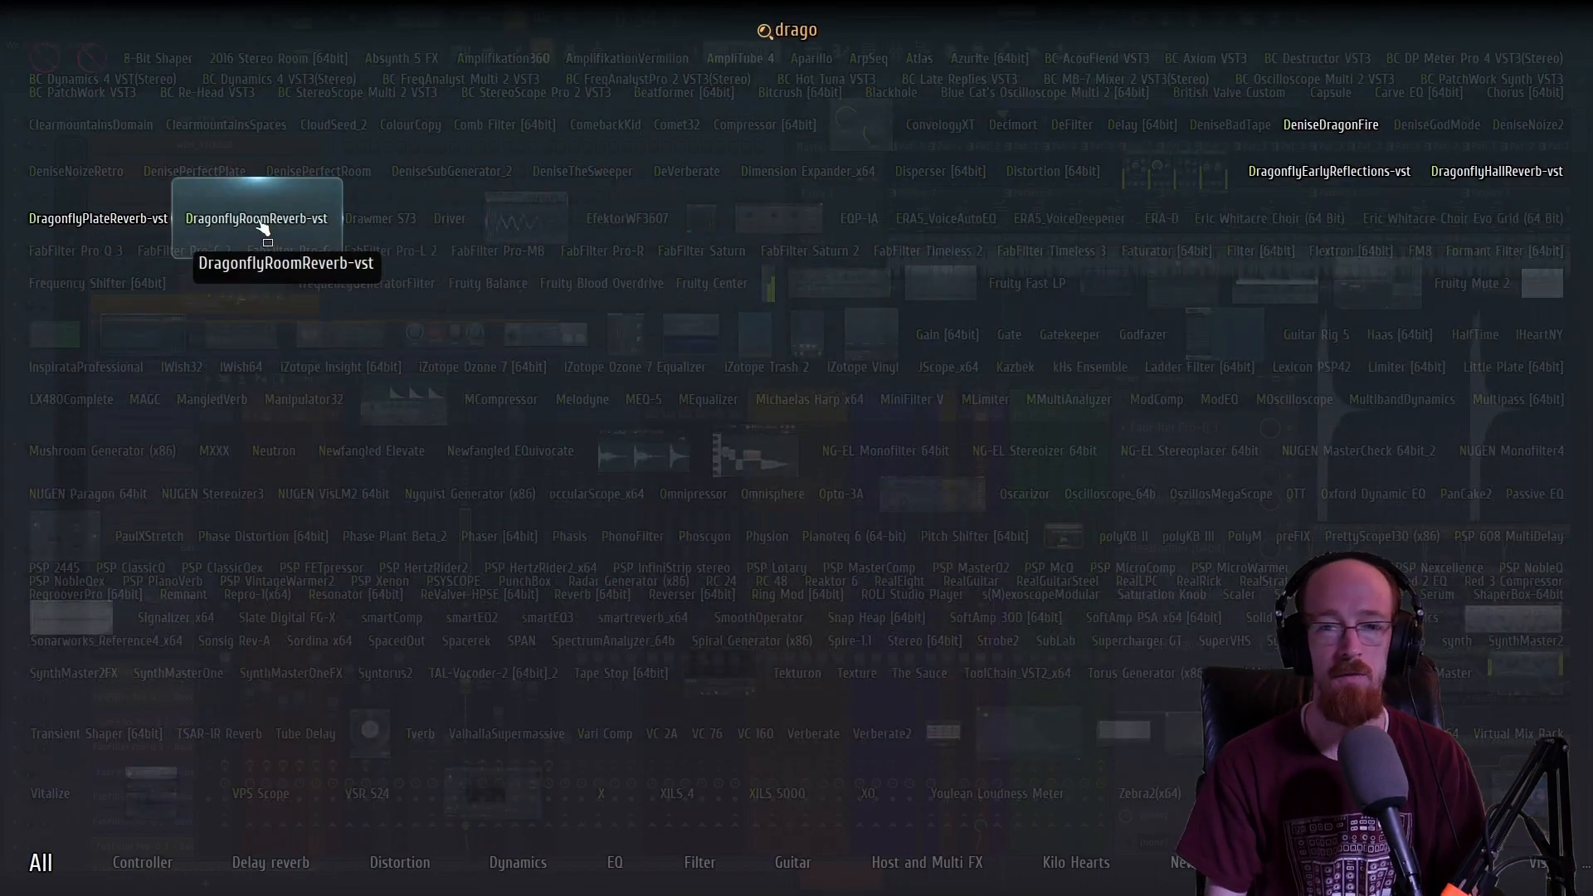
pyautogui.click(1334, 129)
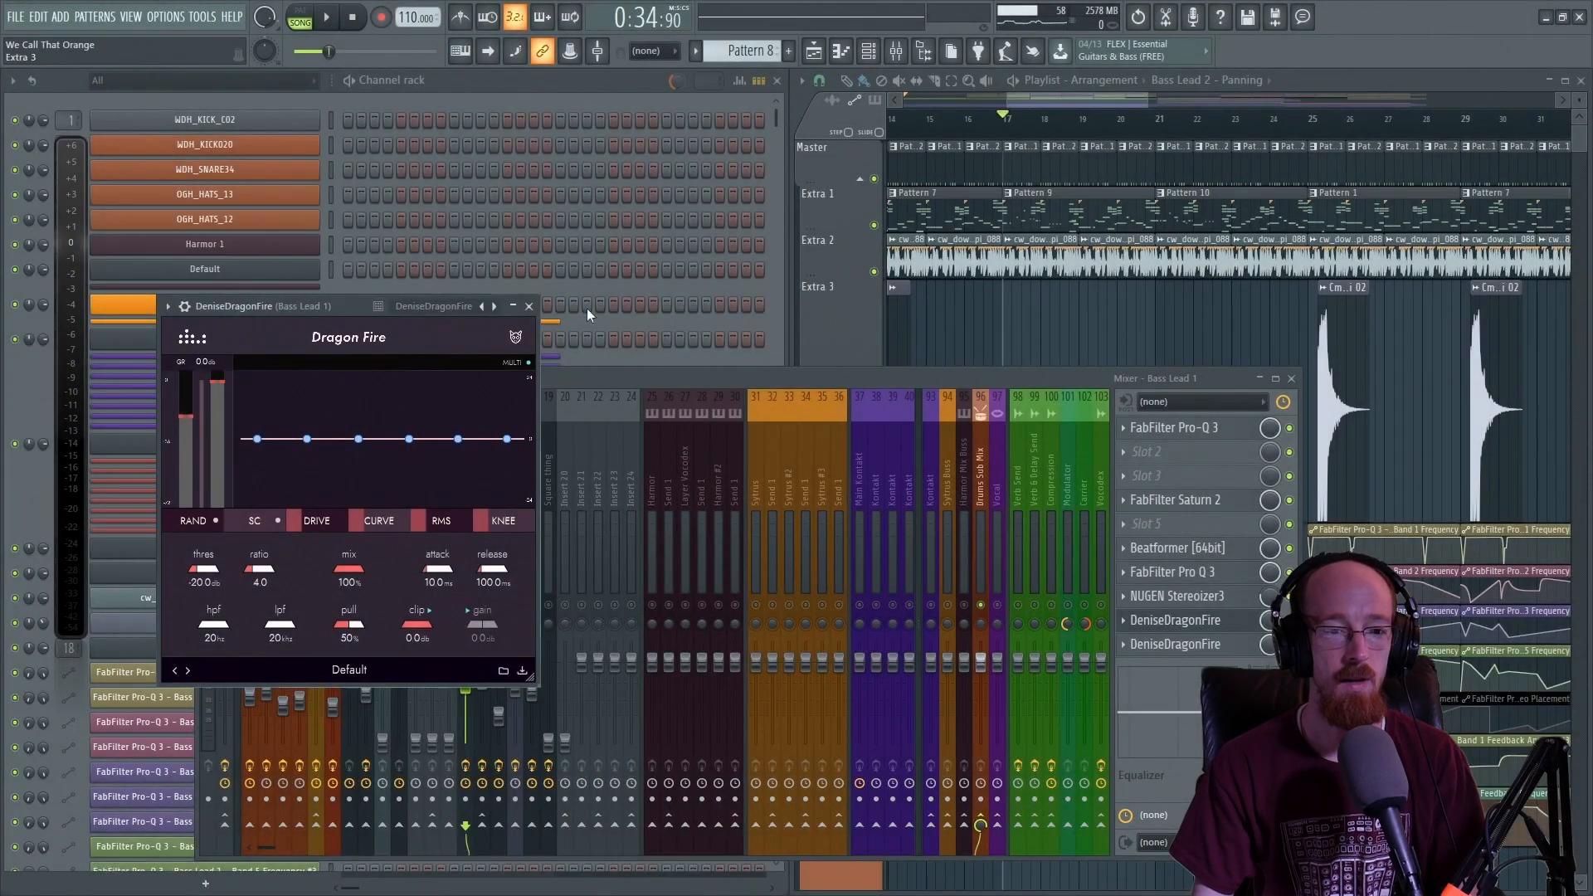
pyautogui.moveTo(330, 310); pyautogui.dragTo(285, 163)
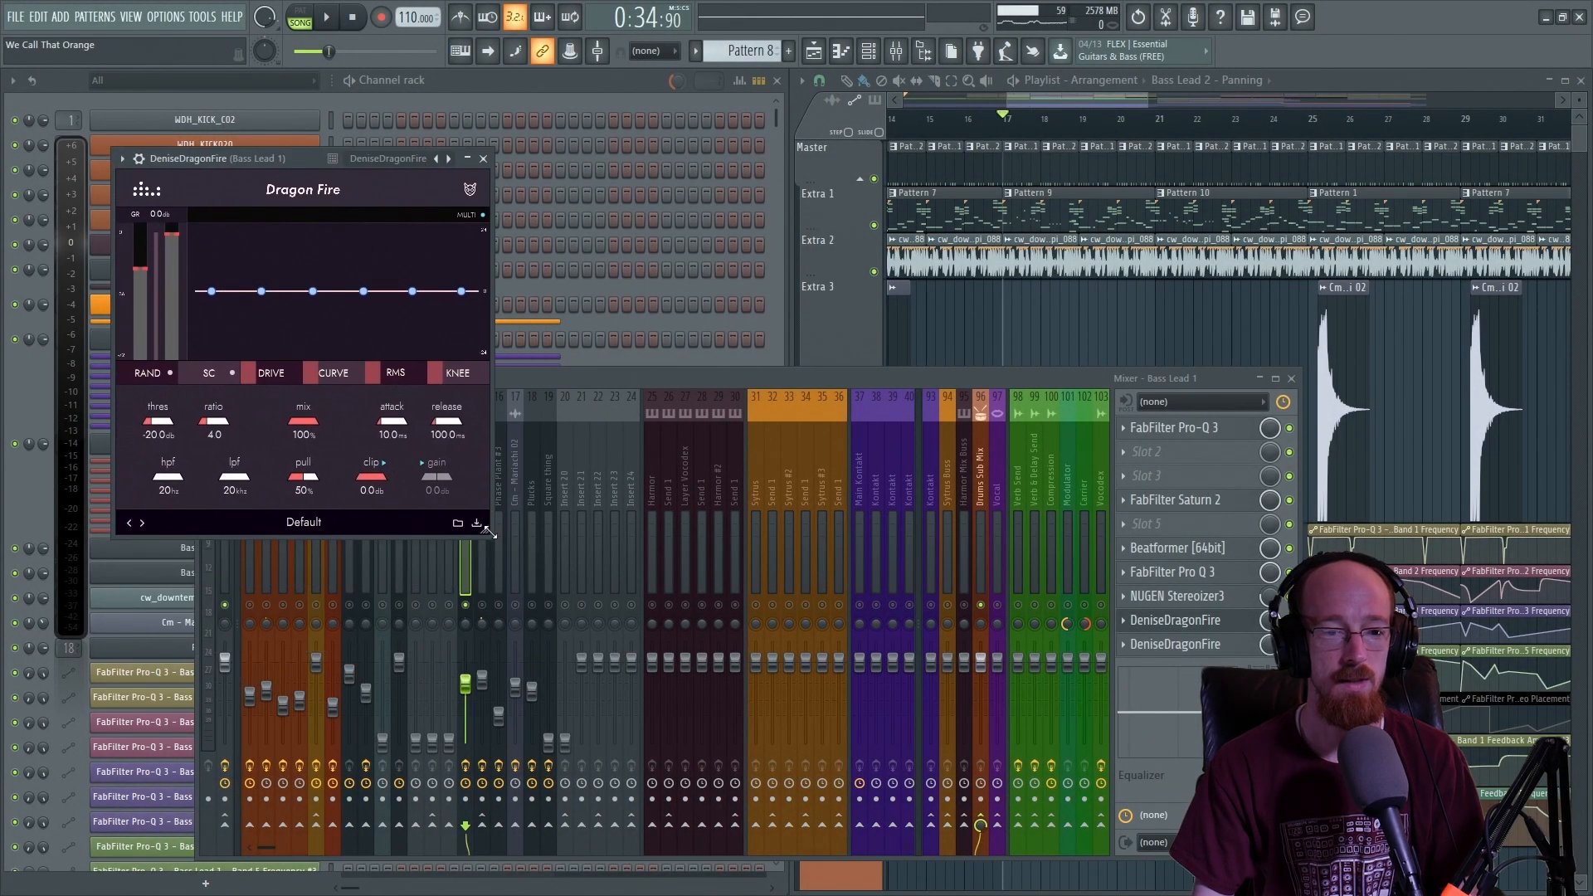
pyautogui.moveTo(486, 531); pyautogui.dragTo(651, 693)
pyautogui.moveTo(430, 166); pyautogui.dragTo(405, 102)
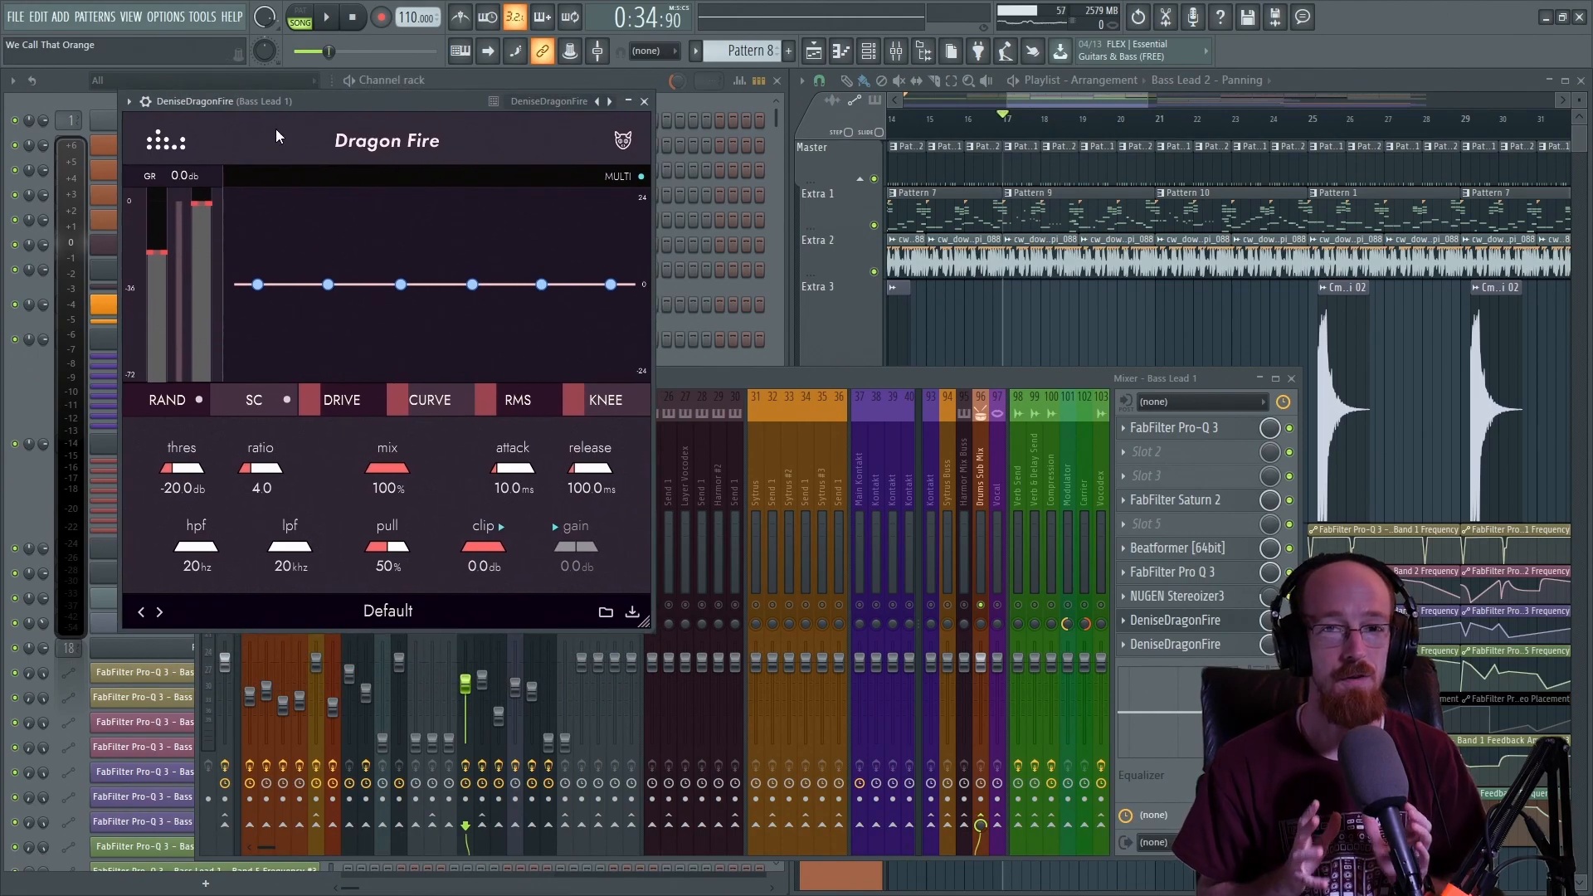
# - Turn off Multi and set Curve fully on in the new Dragon Fire instance
pyautogui.click(641, 176)
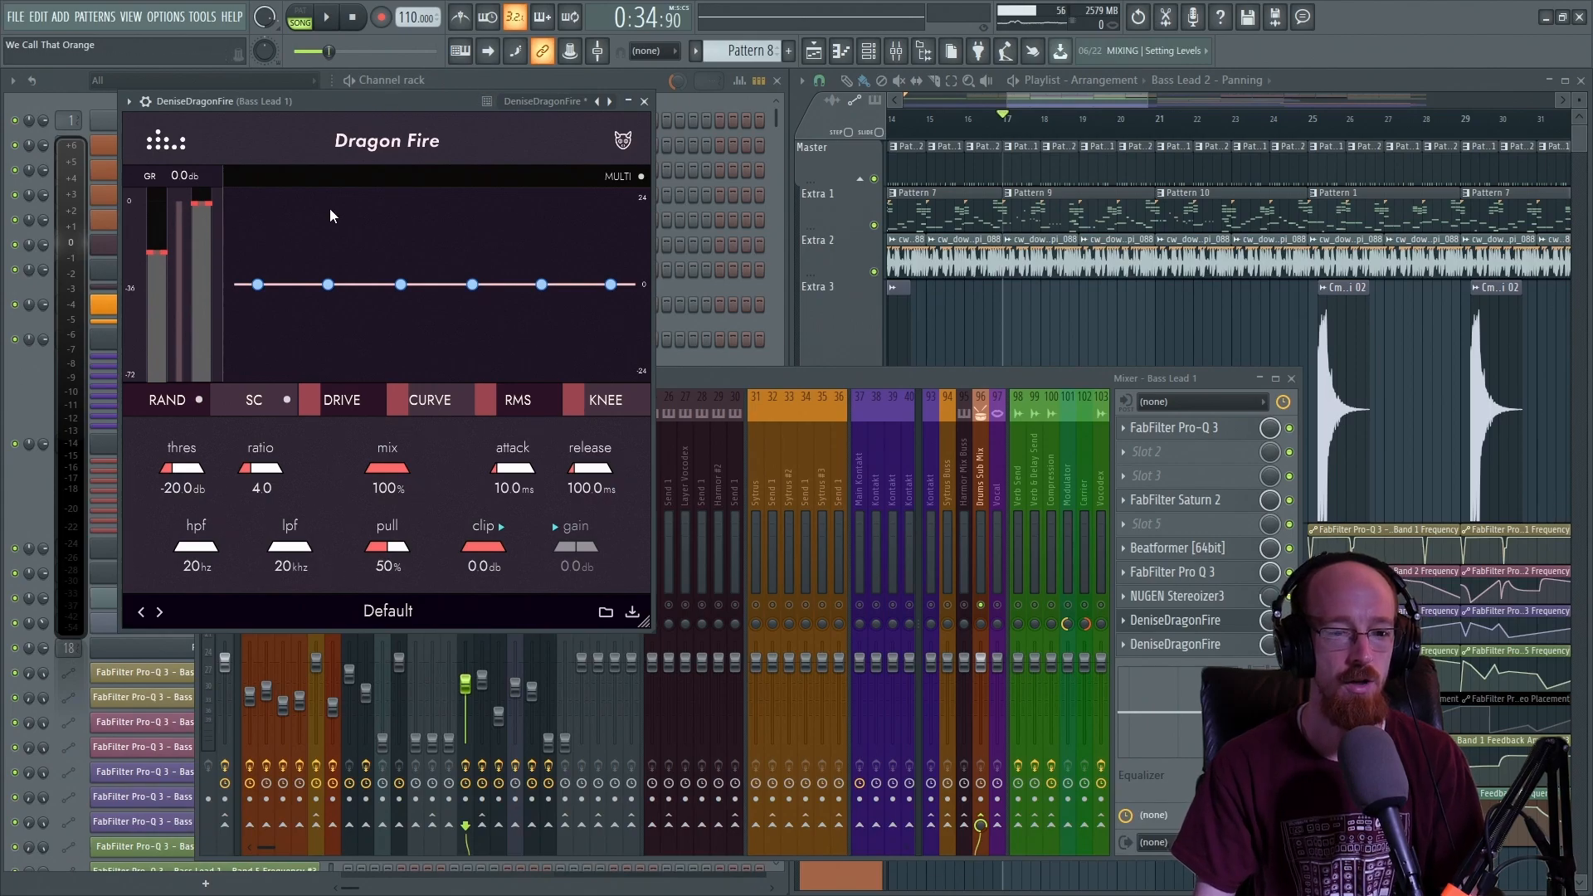
pyautogui.click(427, 405)
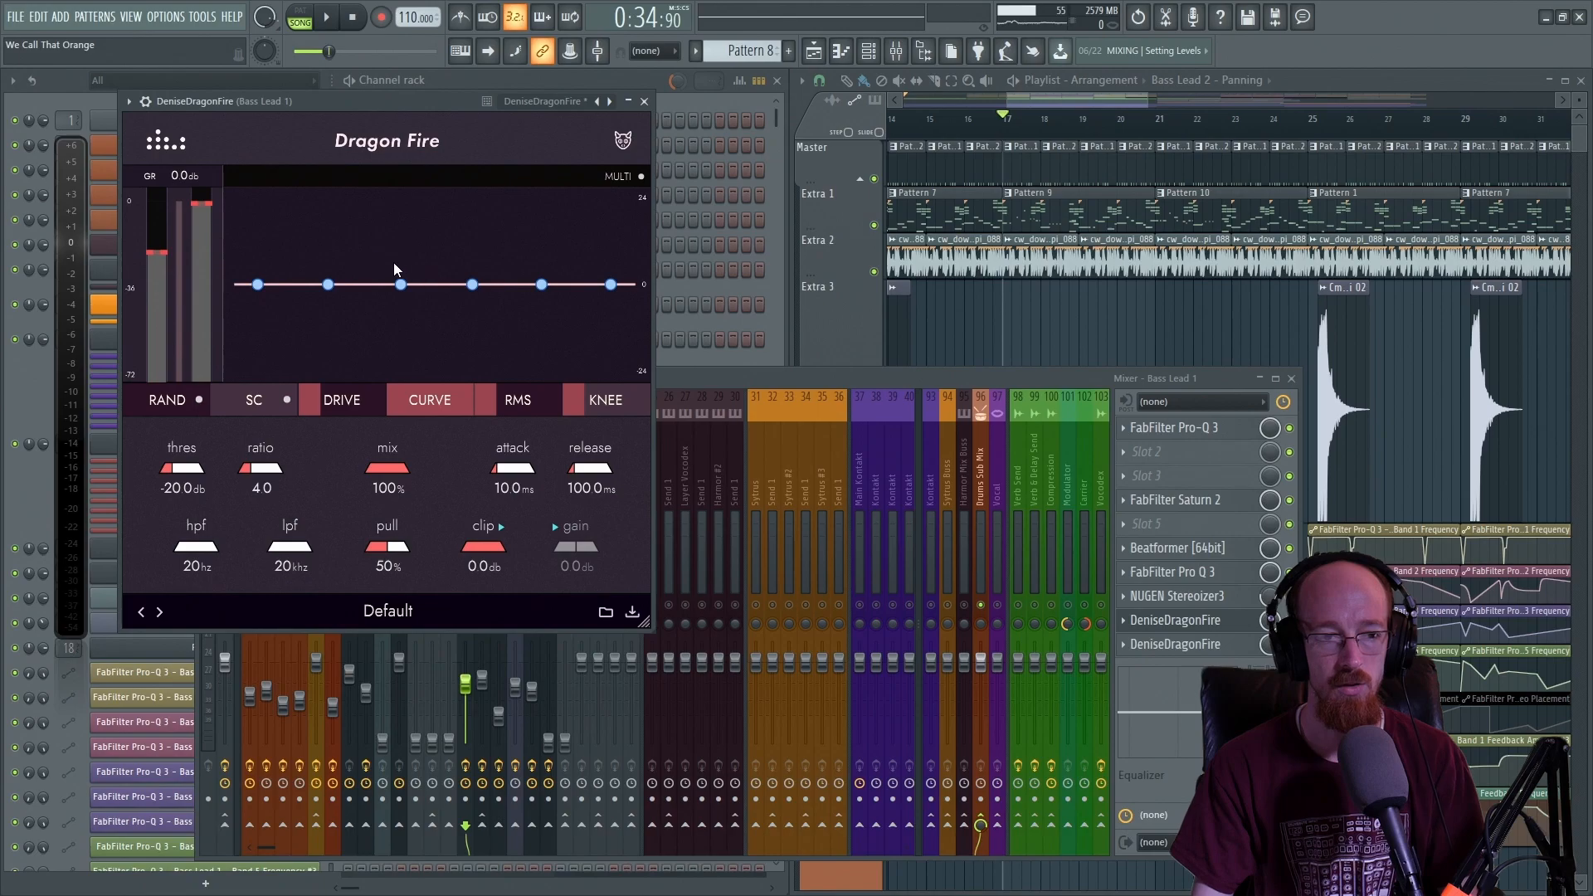
# - Shape the filter curve with a low shelf at about 167 Hz, -17.2 dB and a high shelf at about 822 Hz, 18.5 dB
pyautogui.click(258, 285)
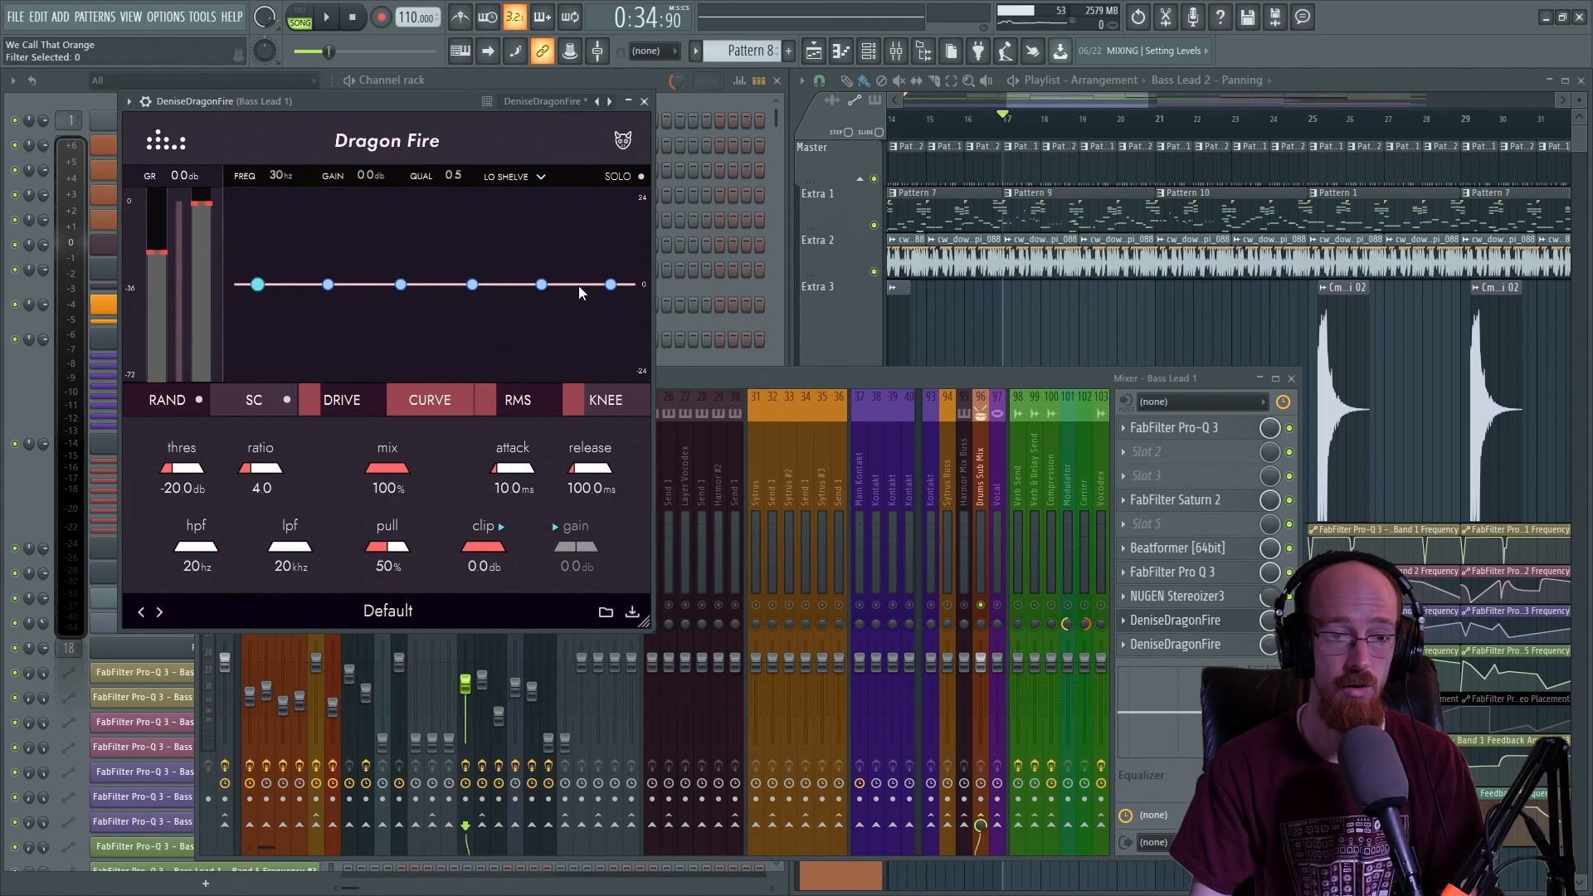
pyautogui.click(611, 285)
pyautogui.click(258, 286)
pyautogui.moveTo(258, 285); pyautogui.dragTo(358, 347)
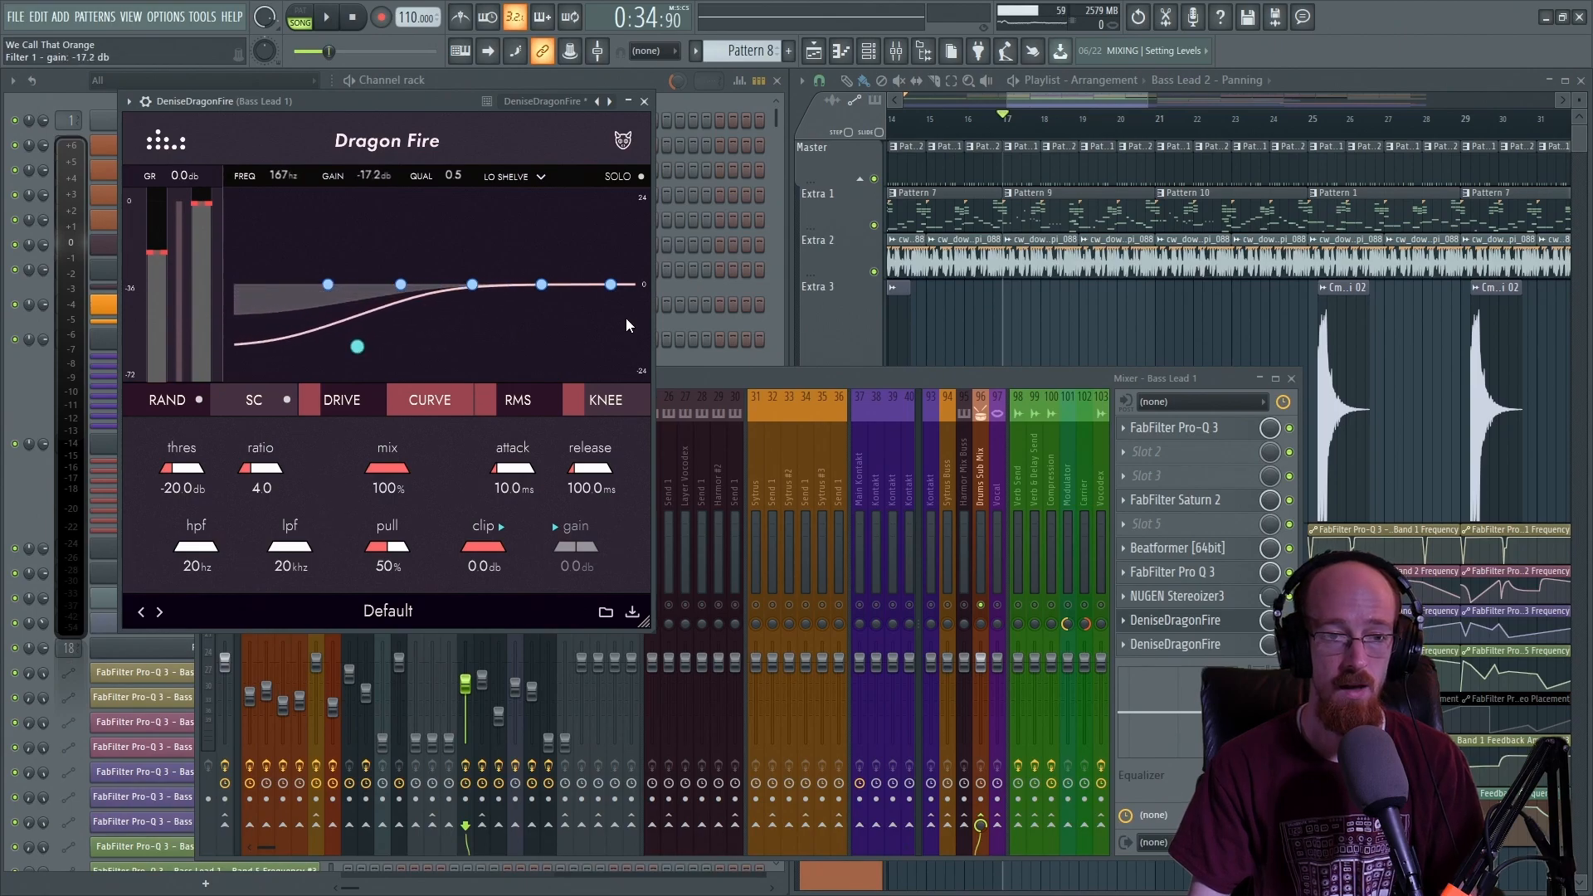
pyautogui.moveTo(613, 289); pyautogui.dragTo(450, 218)
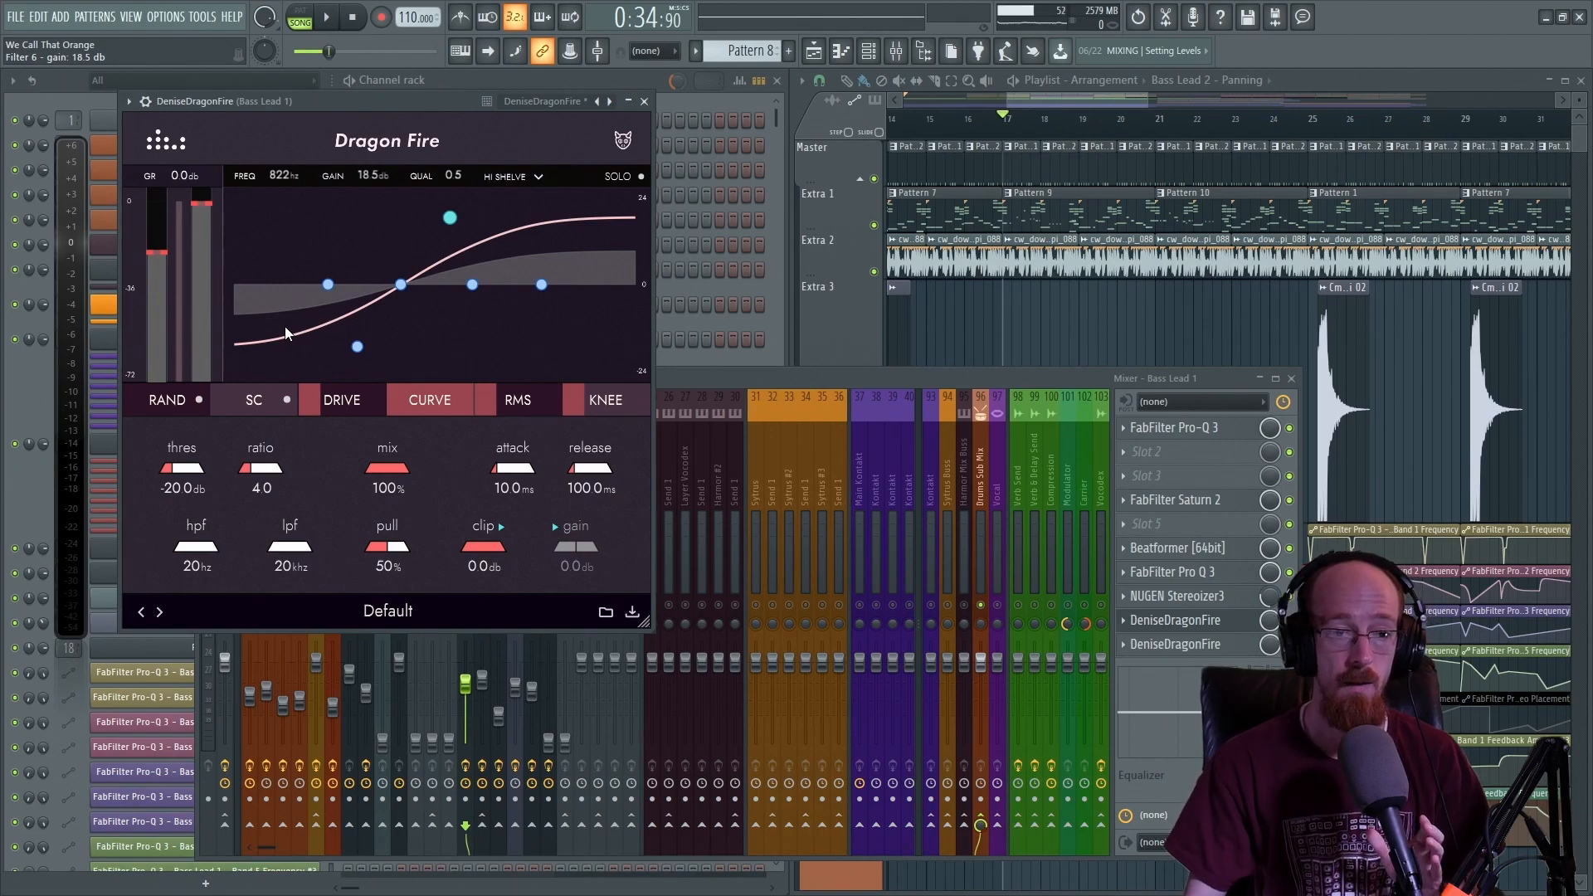
# - Refine the curve: high shelf about 743 Hz, 17.5 dB, low shelf at a lower frequency, and fourth point about 496 Hz, 8.1 dB
pyautogui.moveTo(452, 221); pyautogui.dragTo(446, 225)
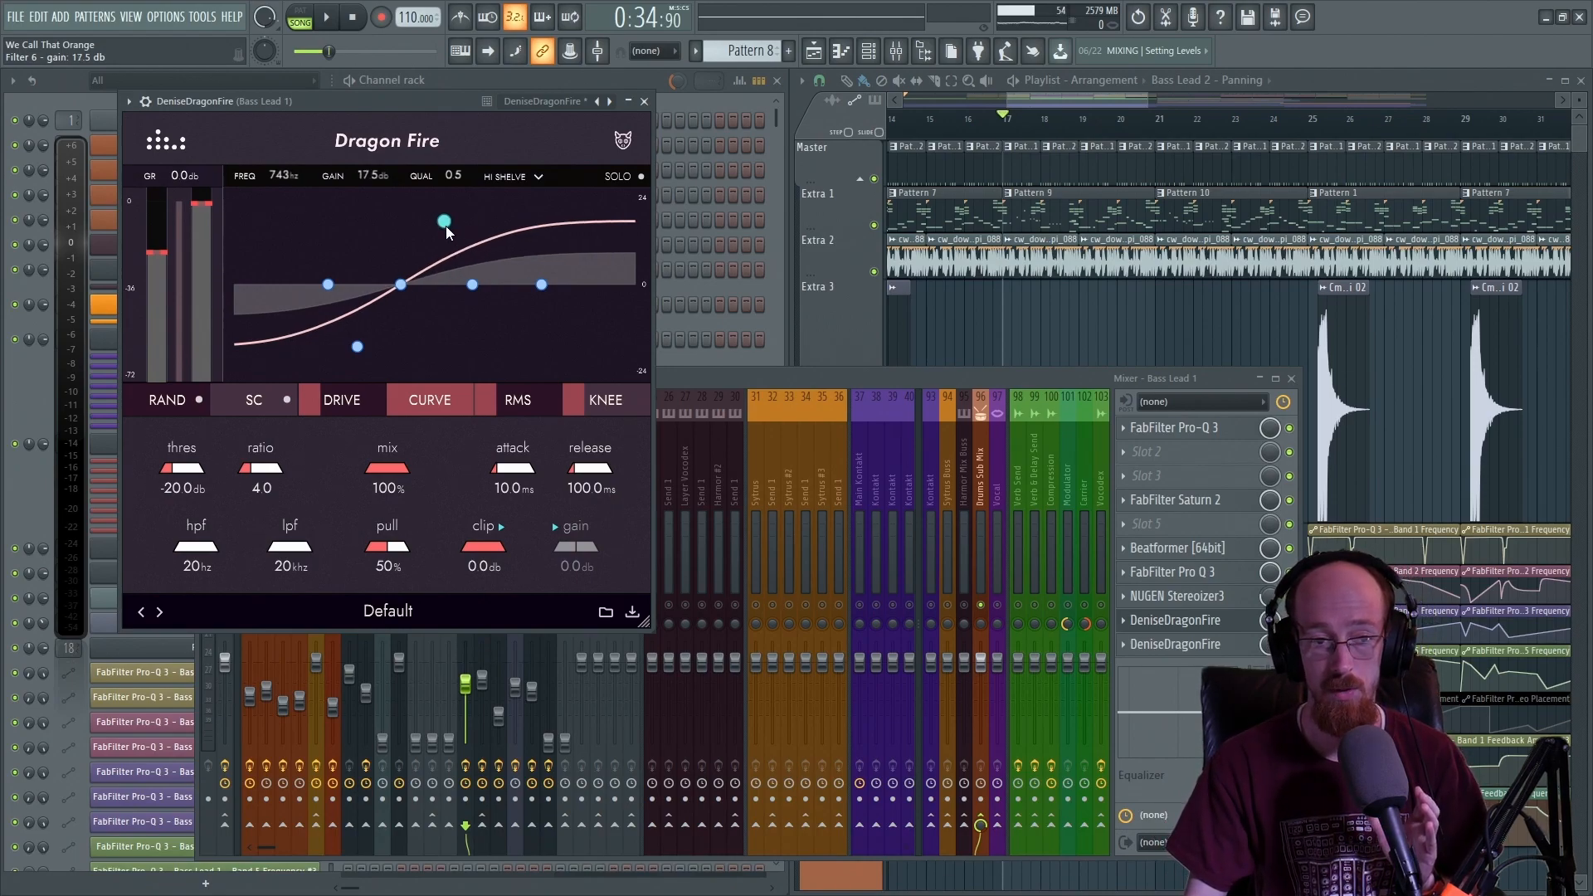
pyautogui.moveTo(357, 347); pyautogui.dragTo(316, 344)
pyautogui.moveTo(467, 287); pyautogui.dragTo(423, 255)
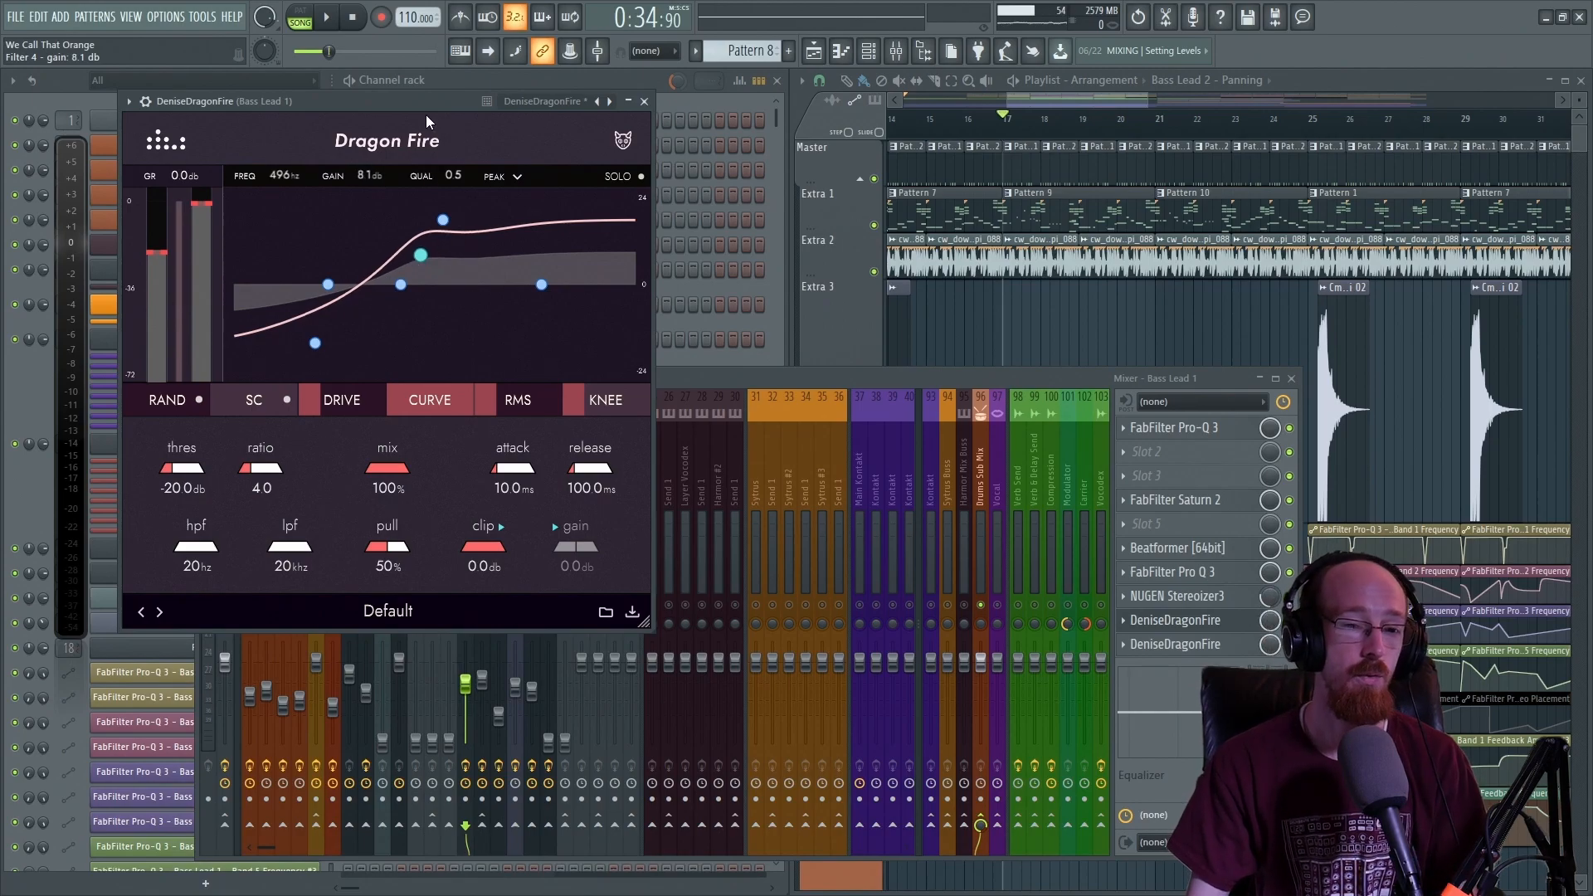
# - Audition the bass, set Pull to 0%, and play it again to hear the difference
pyautogui.press('space')
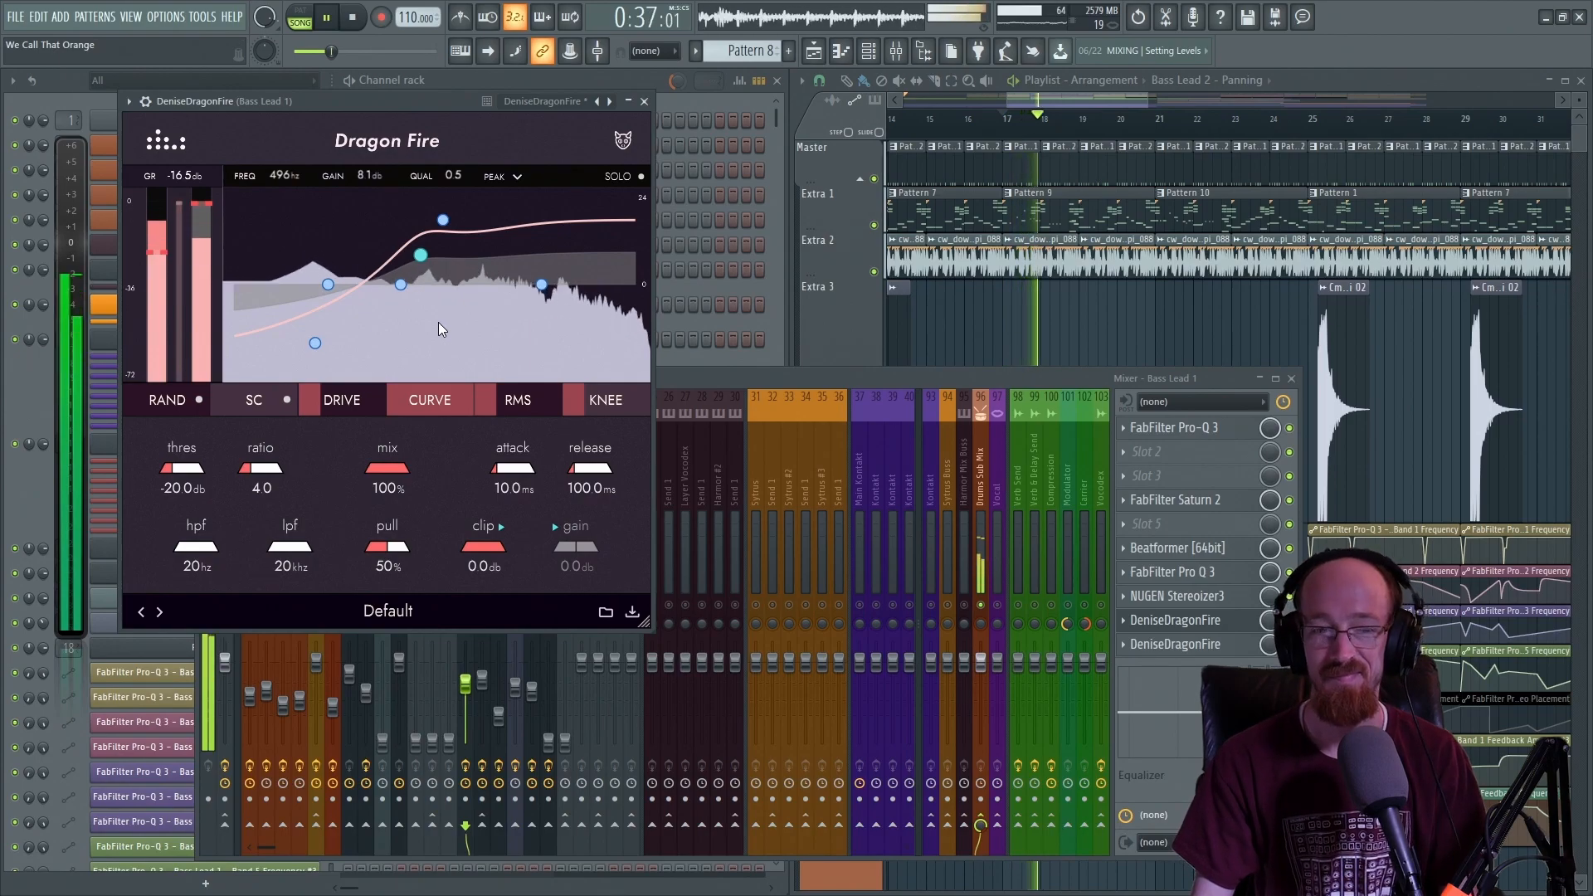
pyautogui.press('space')
pyautogui.doubleClick(386, 552)
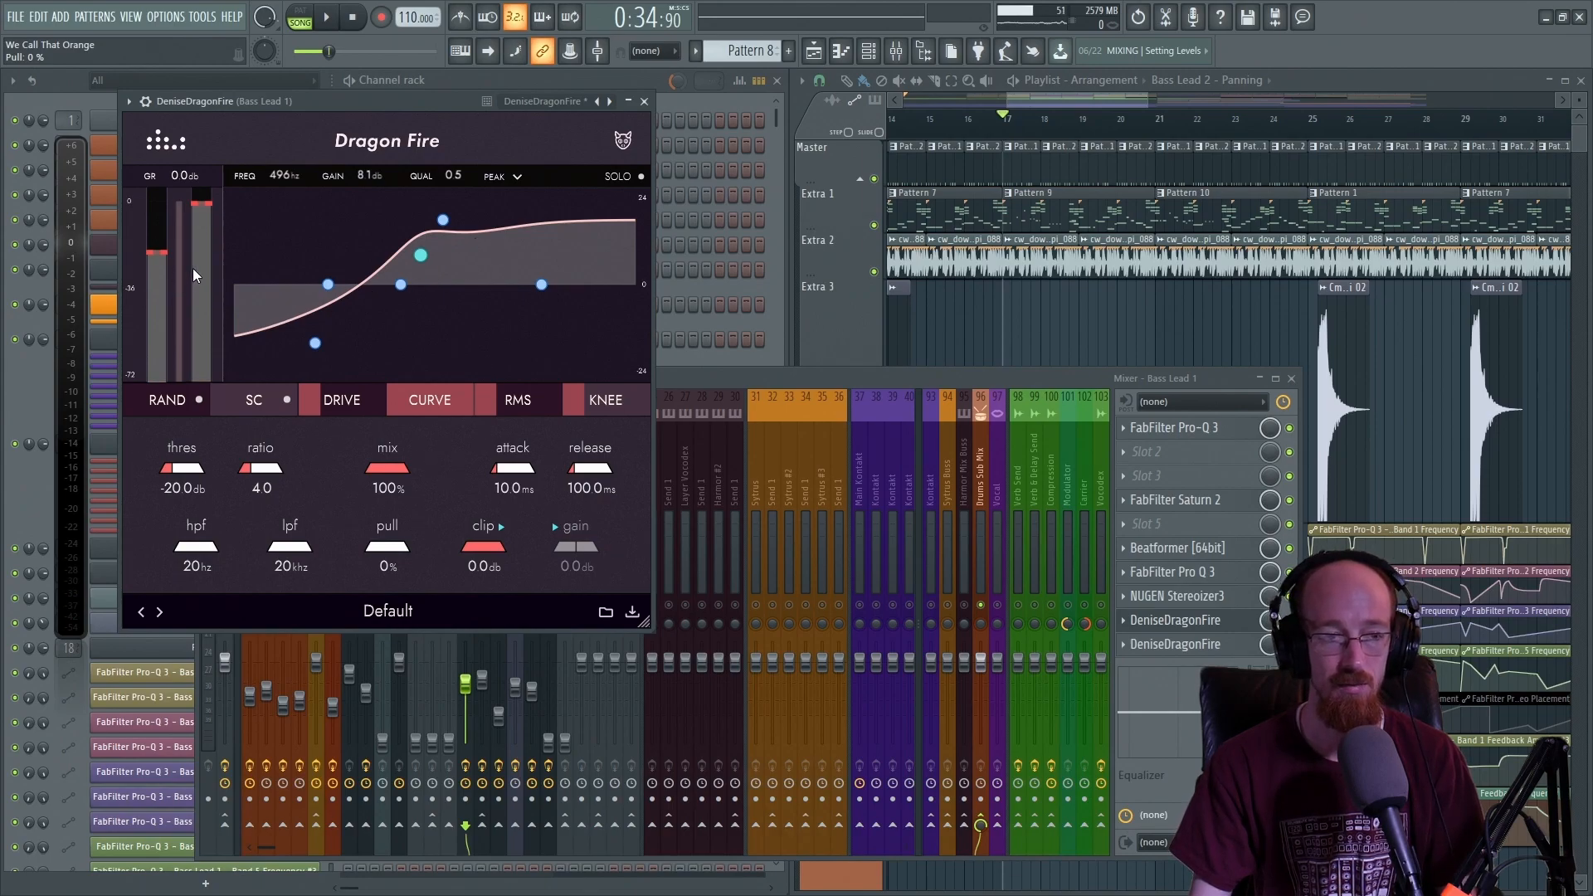
pyautogui.press('space')
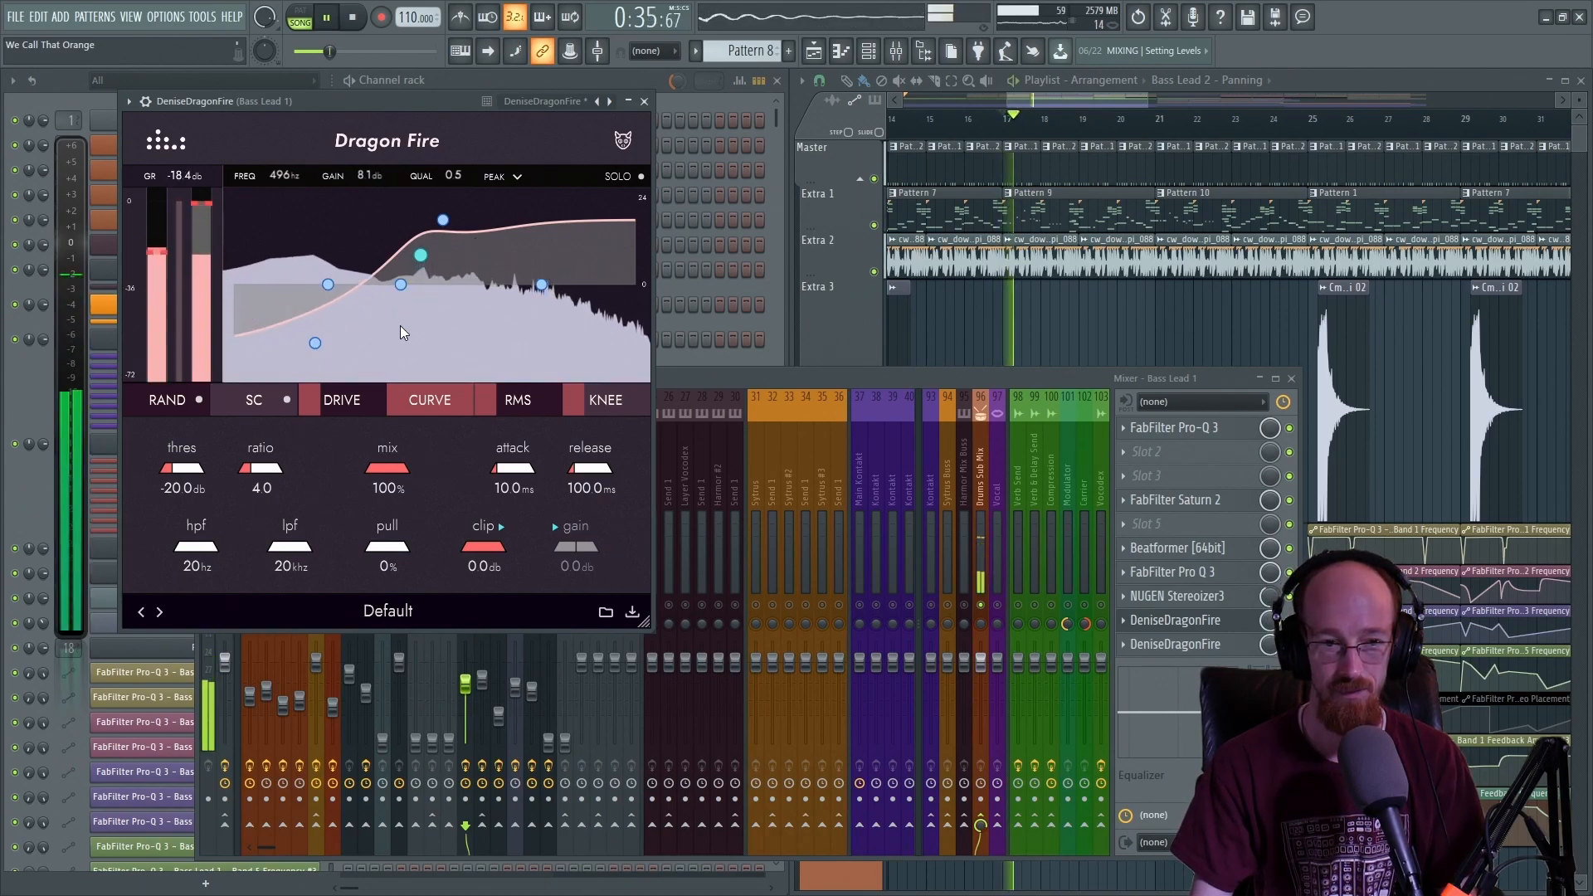
pyautogui.press('space')
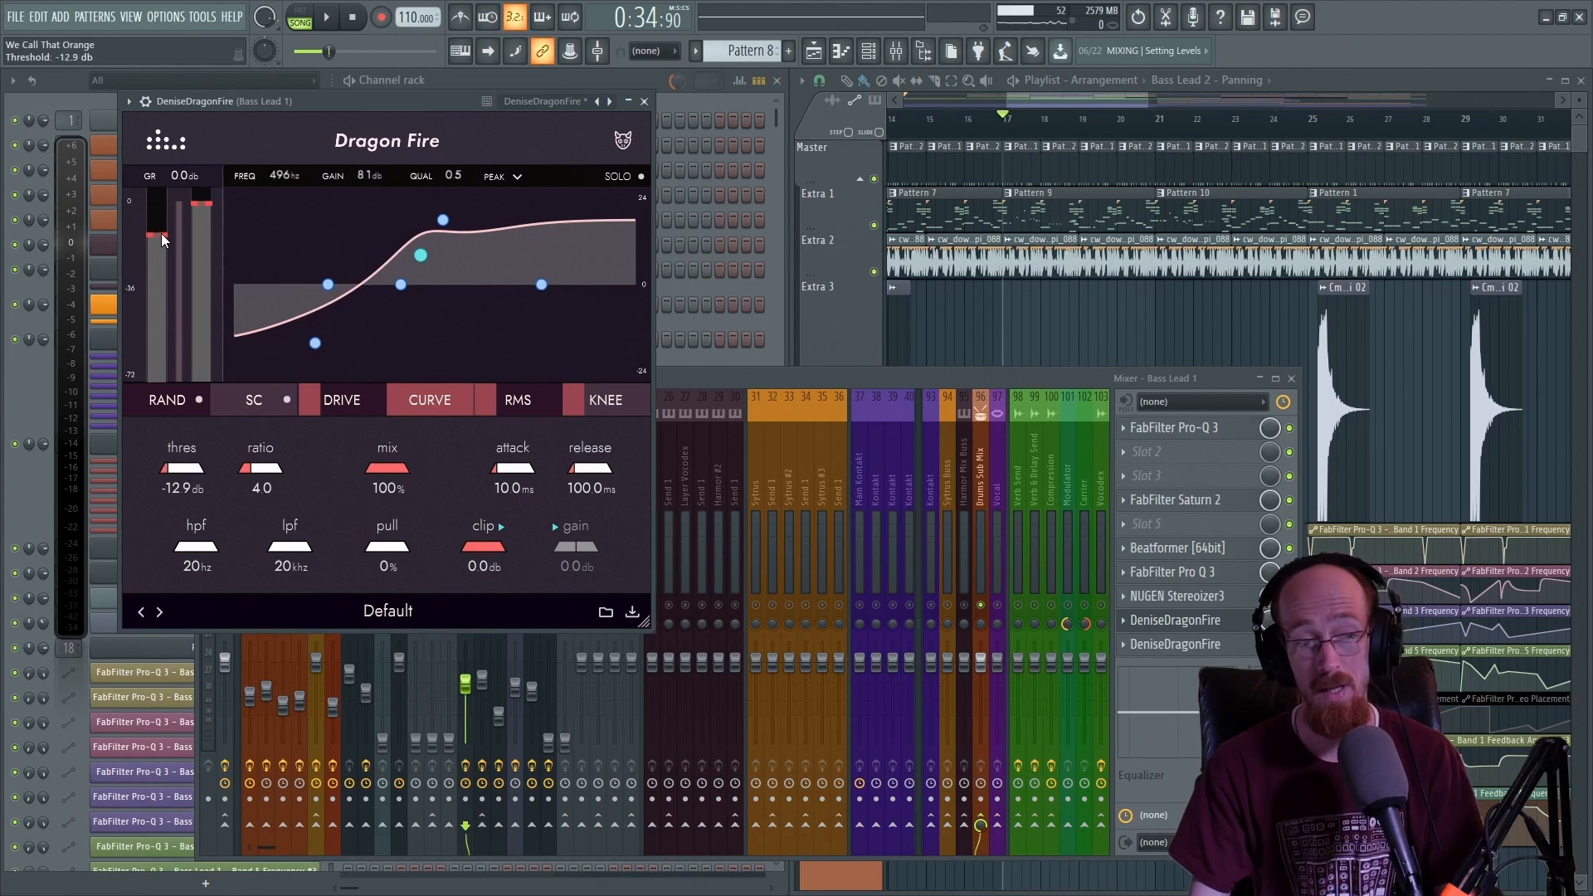
# - Tune the compressor threshold to -18.3 dB and audition the bass
pyautogui.press('space')
pyautogui.moveTo(161, 232); pyautogui.dragTo(161, 234)
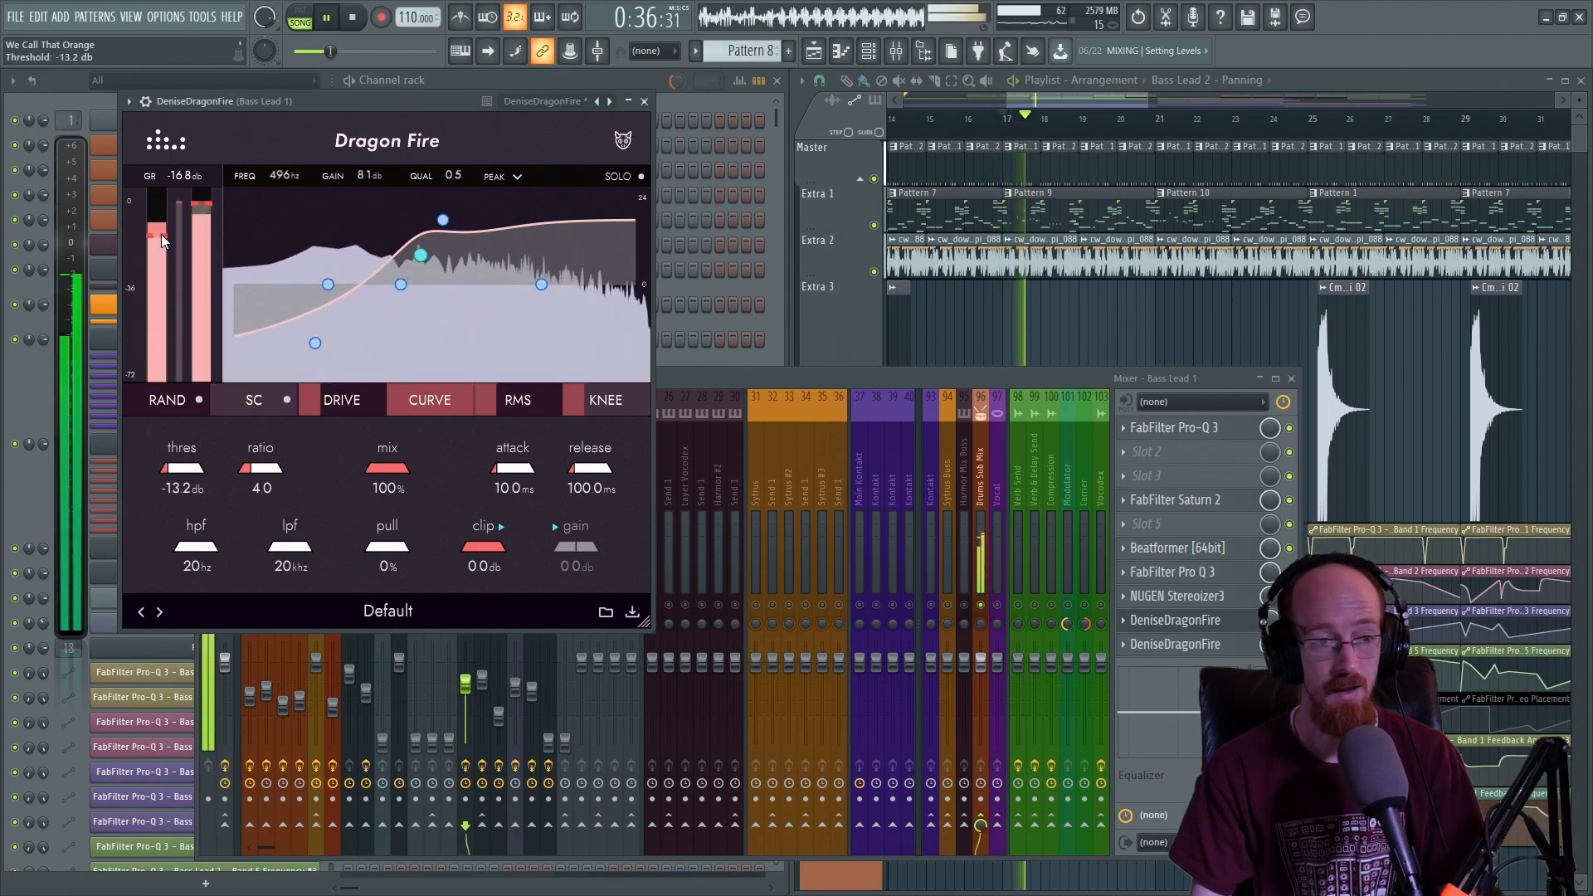
pyautogui.press('space')
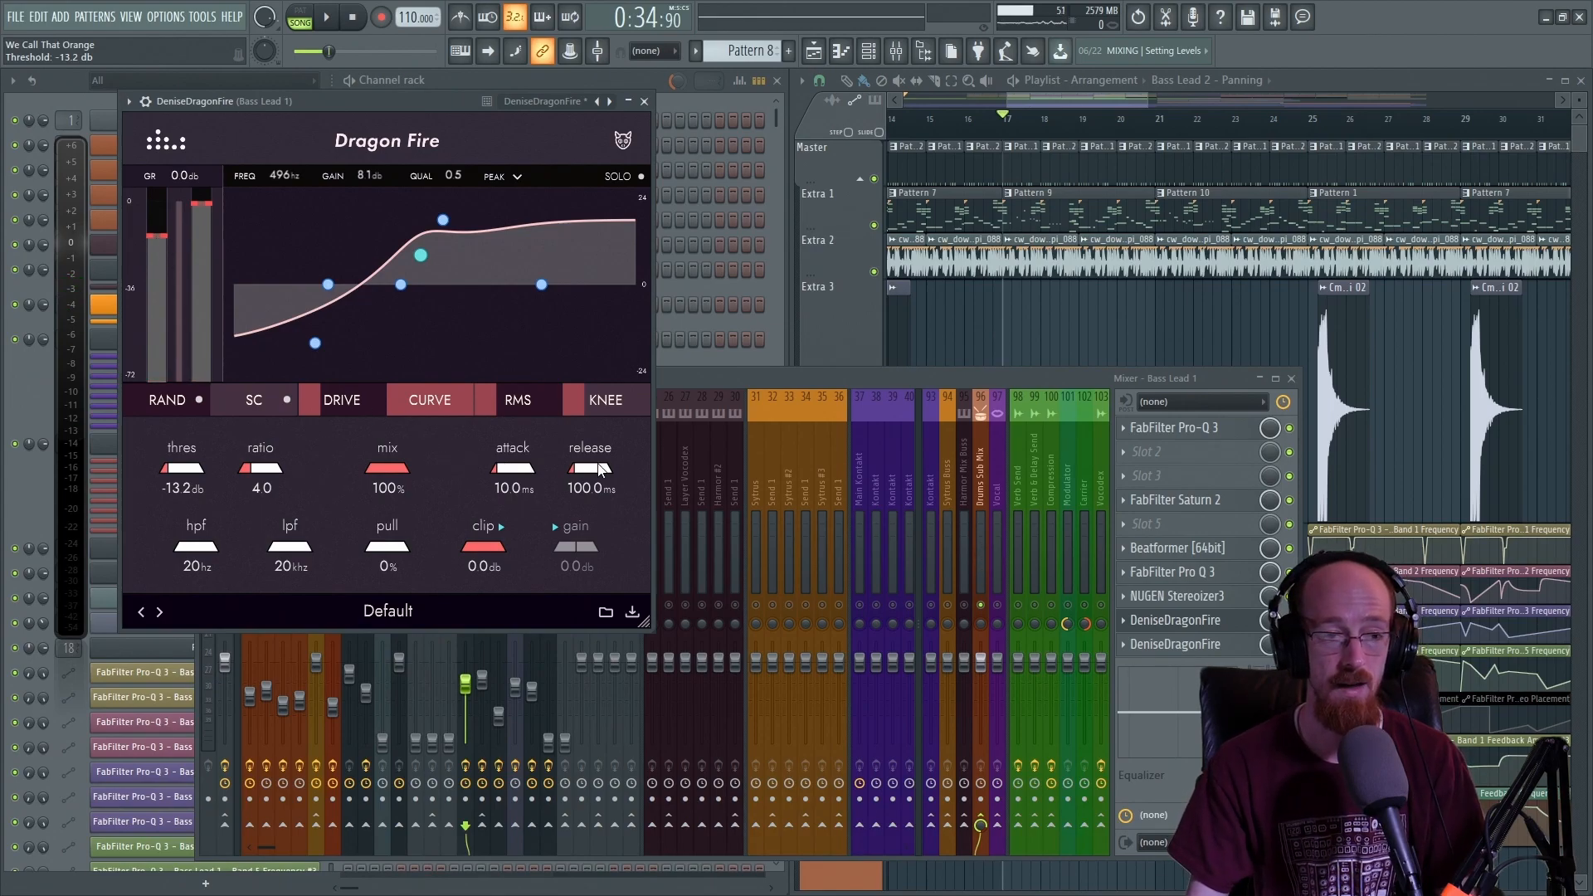
pyautogui.moveTo(162, 236); pyautogui.dragTo(161, 249)
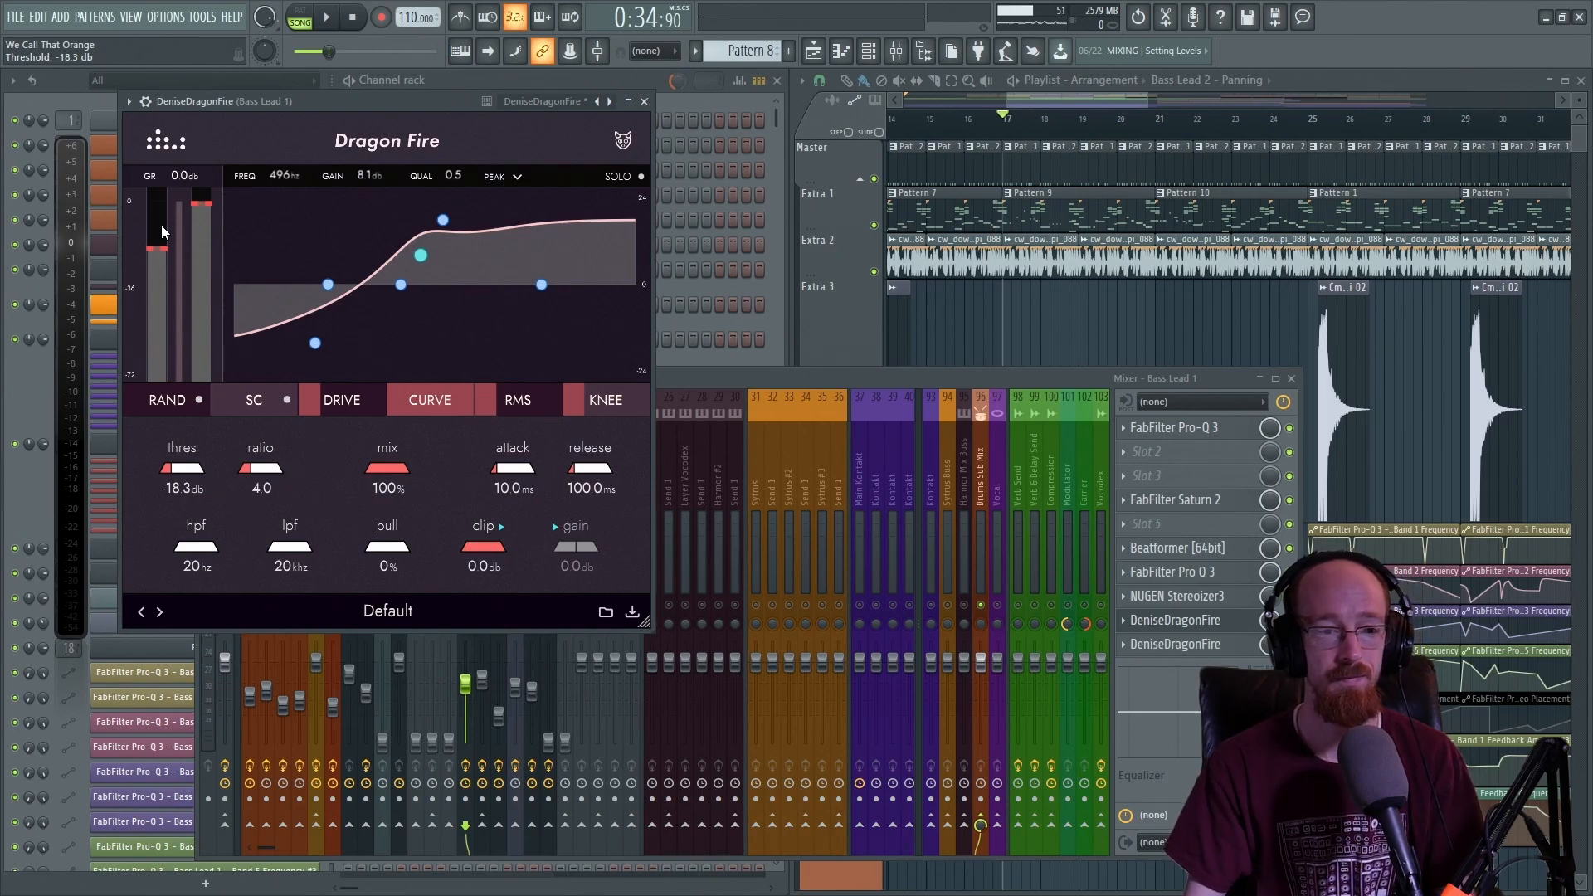
pyautogui.press('space')
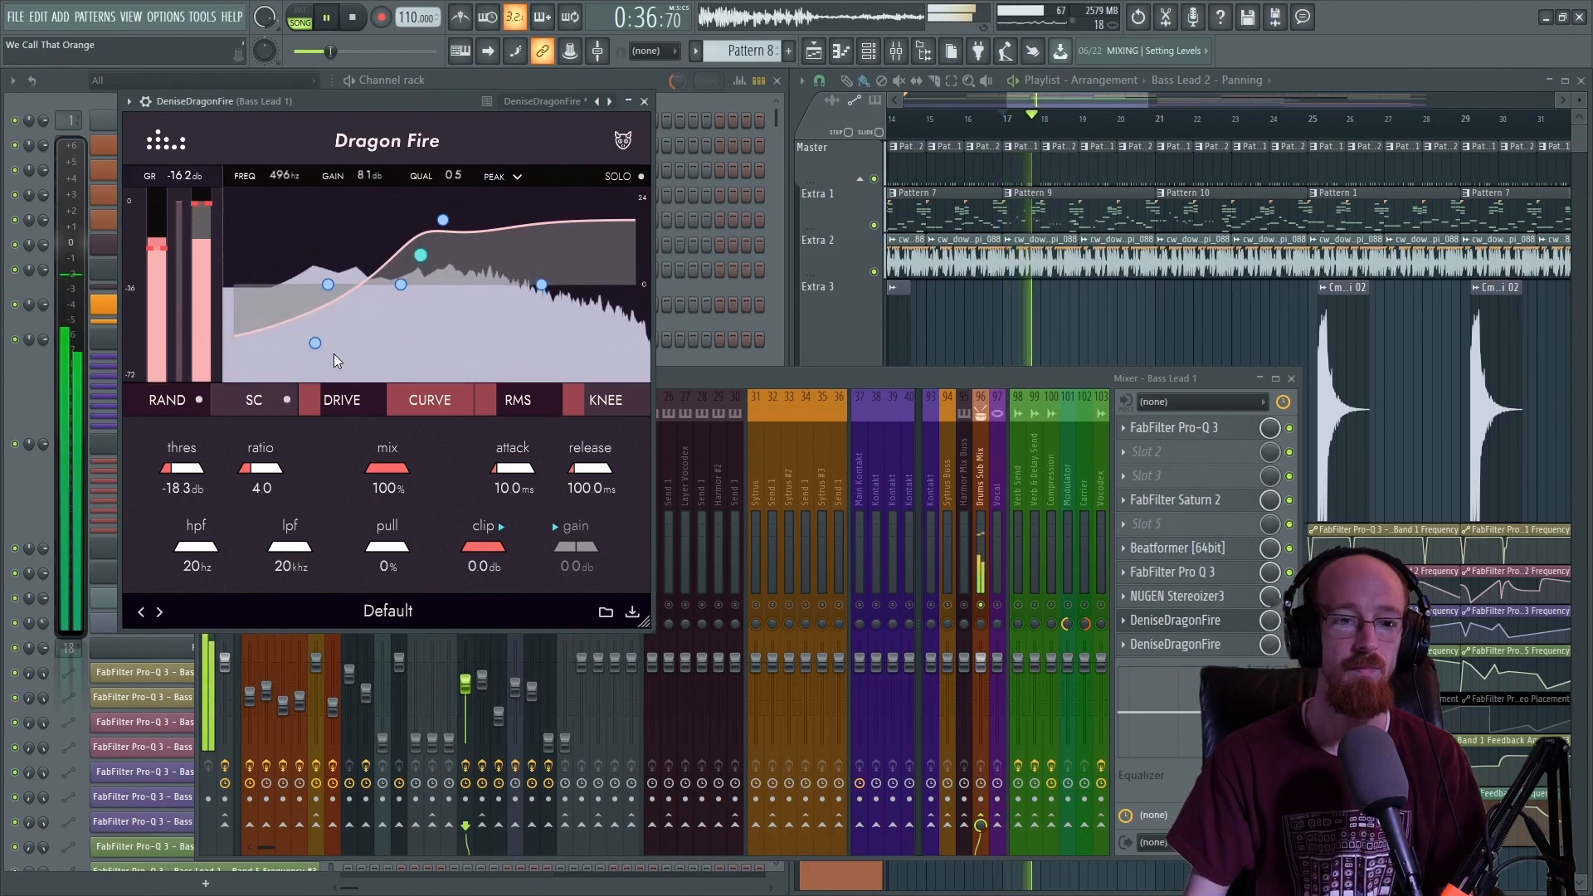
pyautogui.press('space')
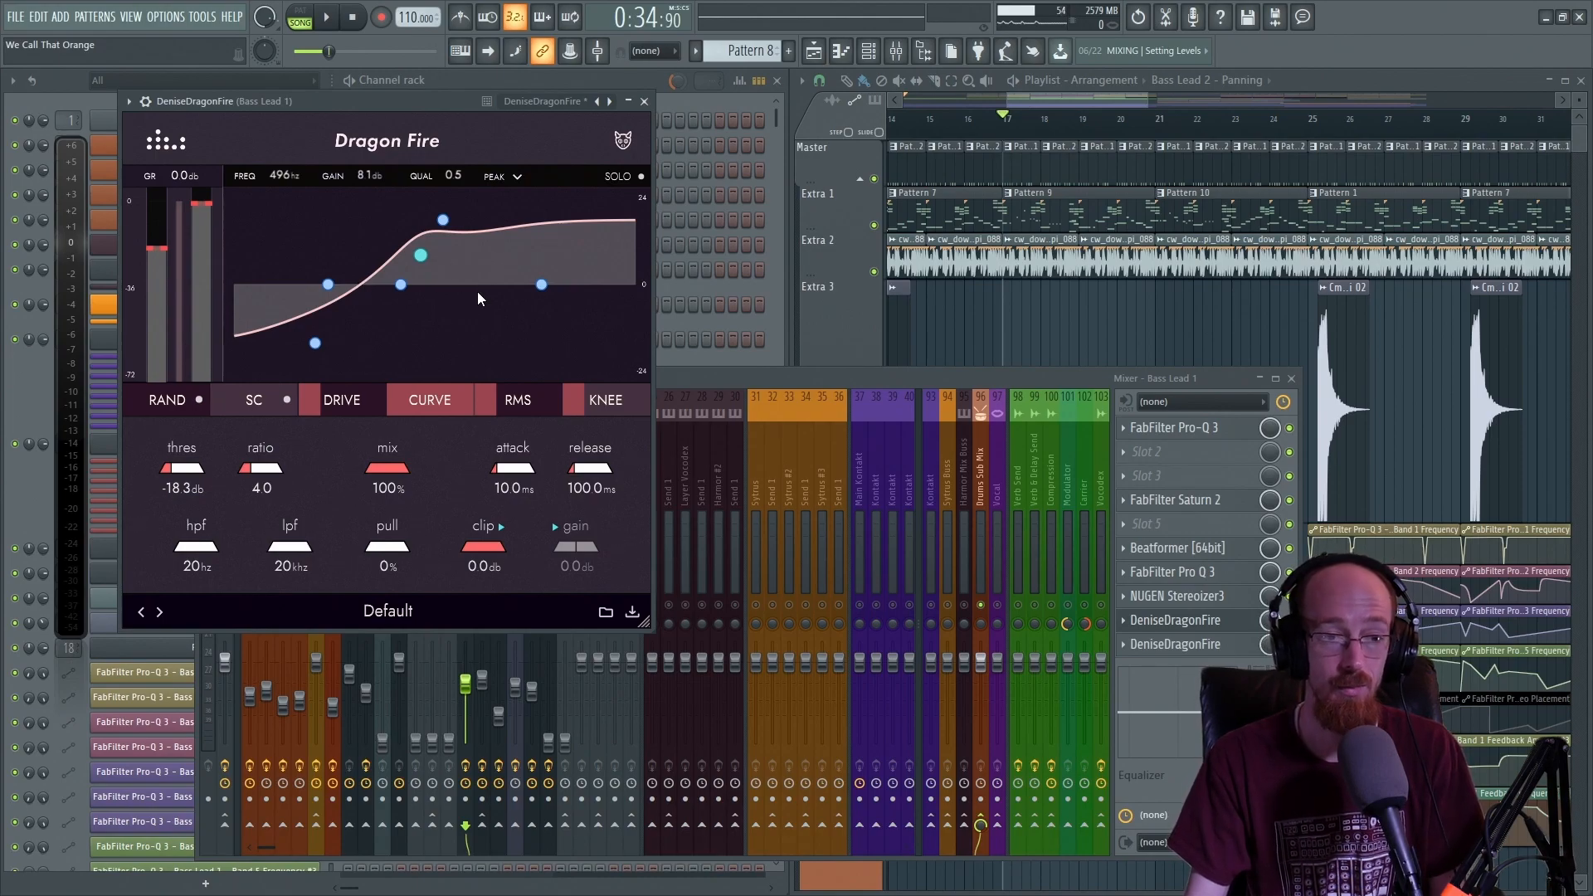
# - Set the ratio to 7.1 and Pull to 47% while auditioning the bass
pyautogui.press('space')
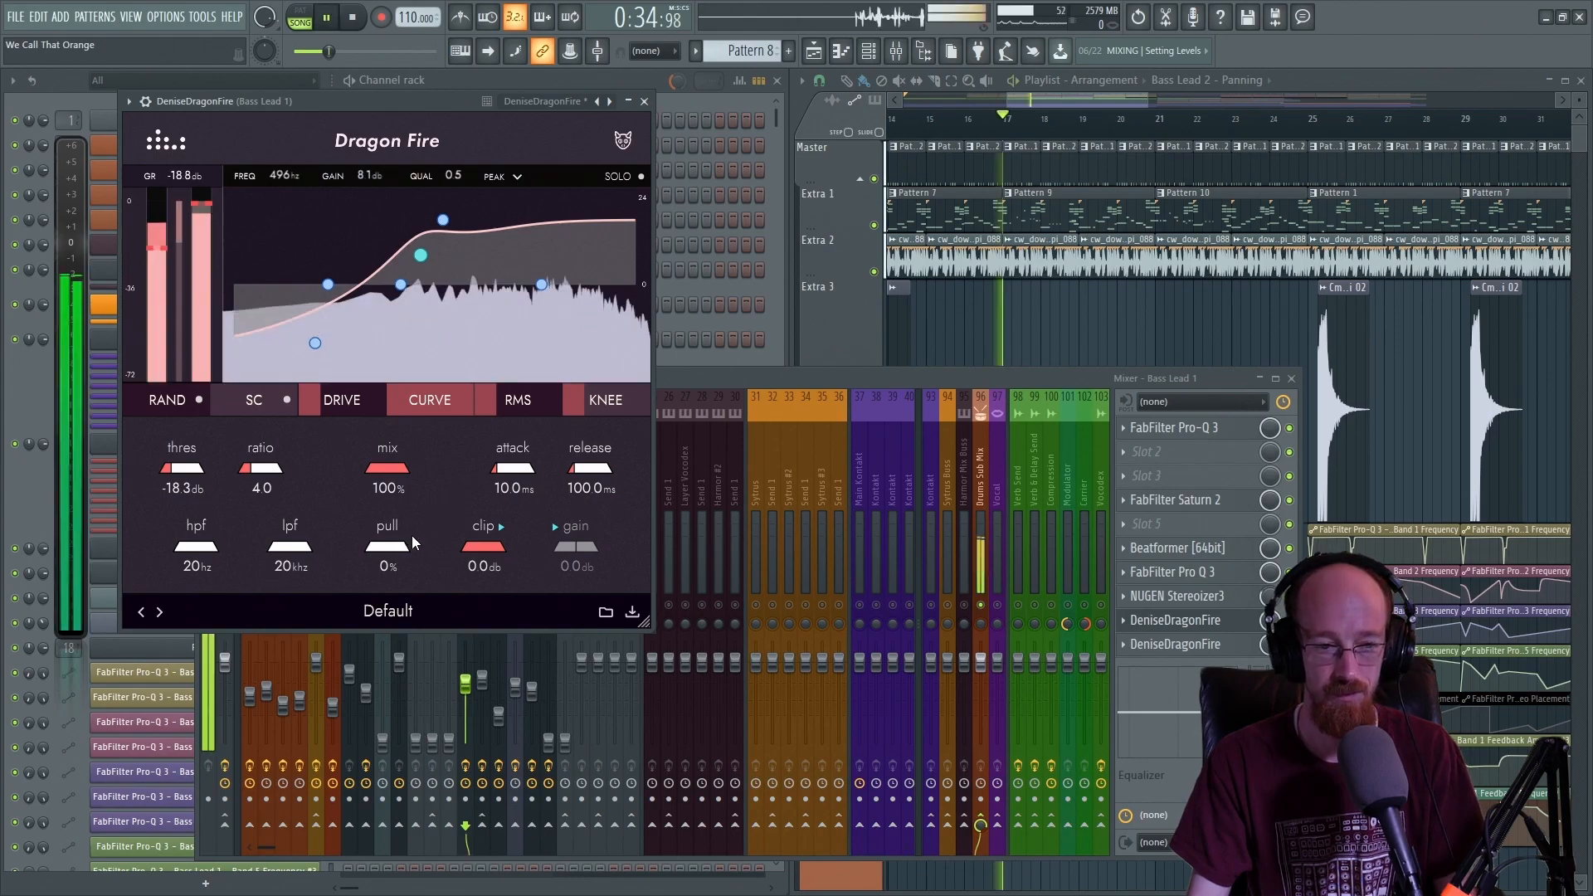
pyautogui.moveTo(391, 548)
pyautogui.mouseDown()
pyautogui.moveTo(445, 549)
pyautogui.moveTo(393, 553)
pyautogui.moveTo(398, 567)
pyautogui.mouseUp()
pyautogui.press('space')
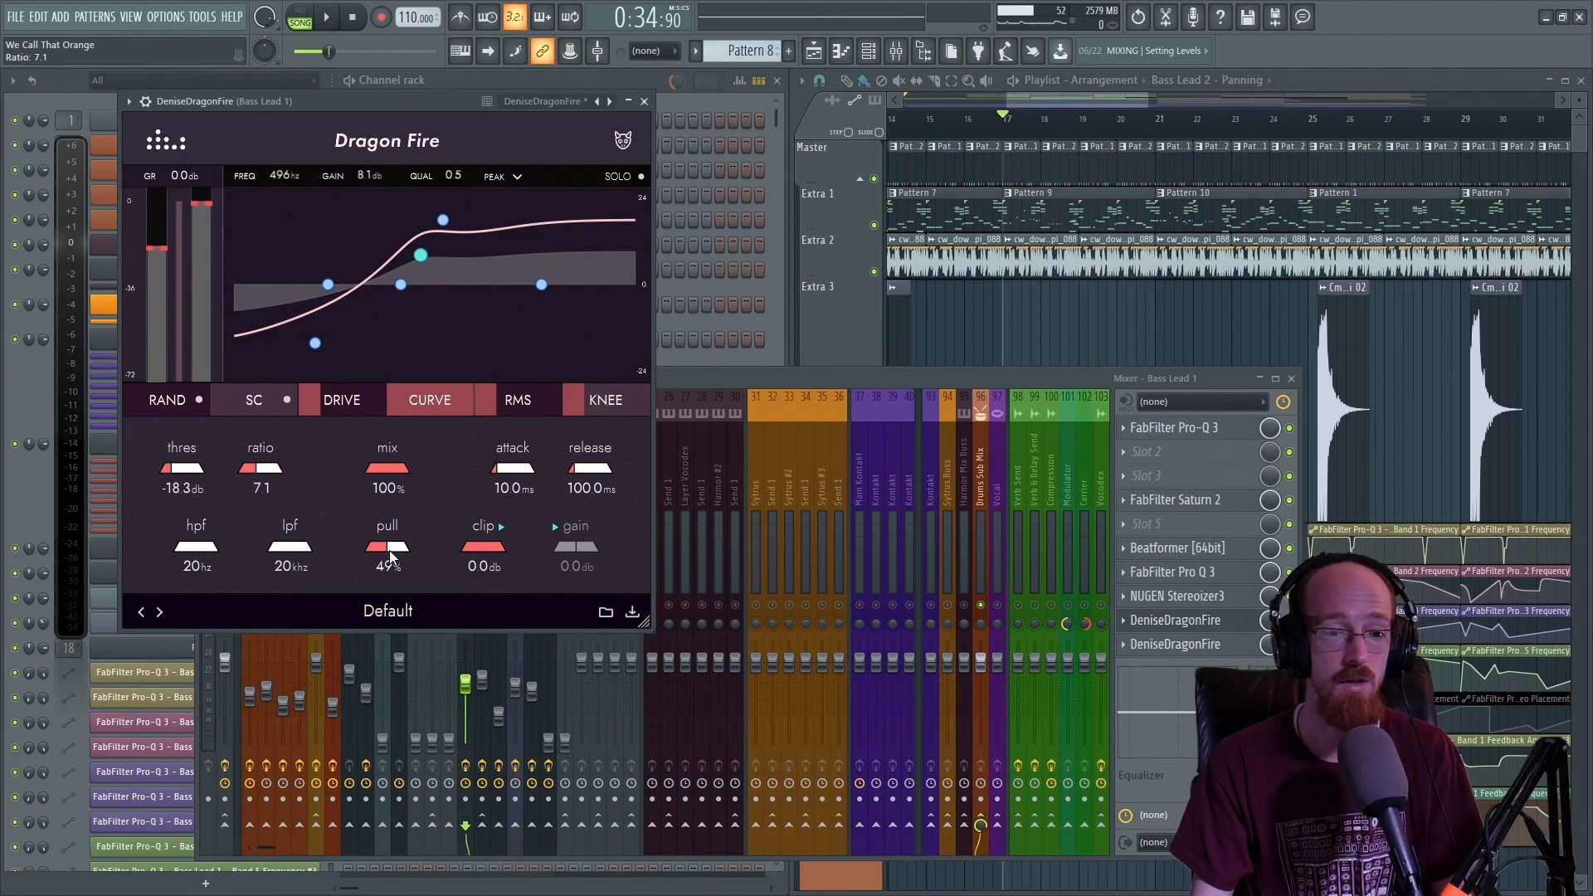
pyautogui.press('space')
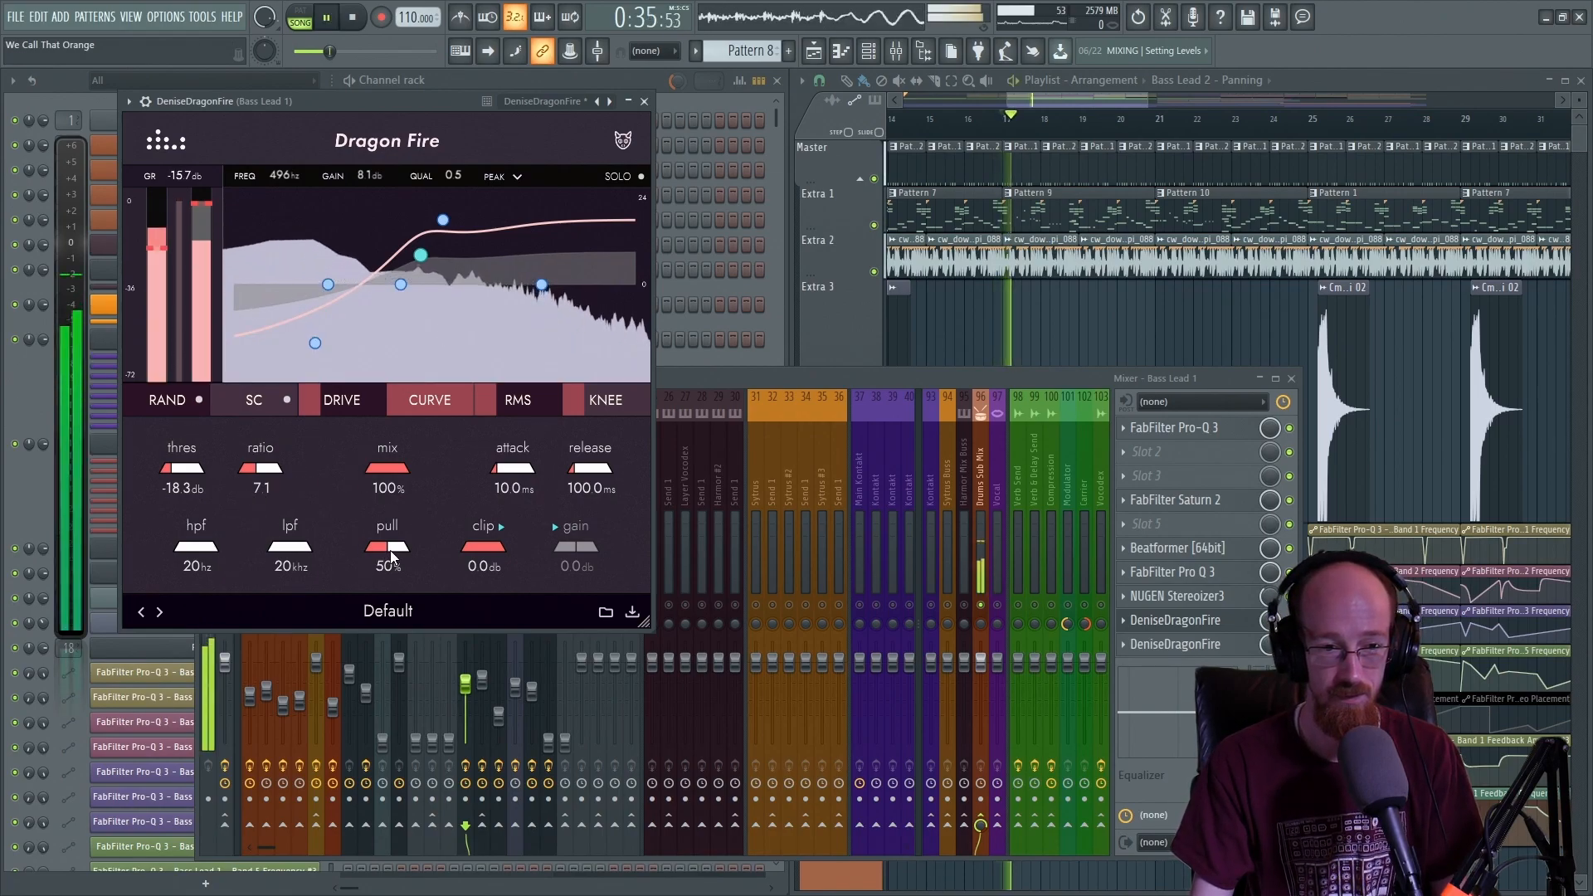
pyautogui.moveTo(392, 557); pyautogui.dragTo(384, 557)
# - Reshape the curve during playback by boosting the third point, easing the low-shelf cut, and setting the high shelf to about 620 Hz, 19.8 dB
pyautogui.moveTo(401, 284); pyautogui.dragTo(398, 251)
pyautogui.moveTo(314, 346); pyautogui.dragTo(349, 319)
pyautogui.moveTo(443, 219); pyautogui.dragTo(433, 213)
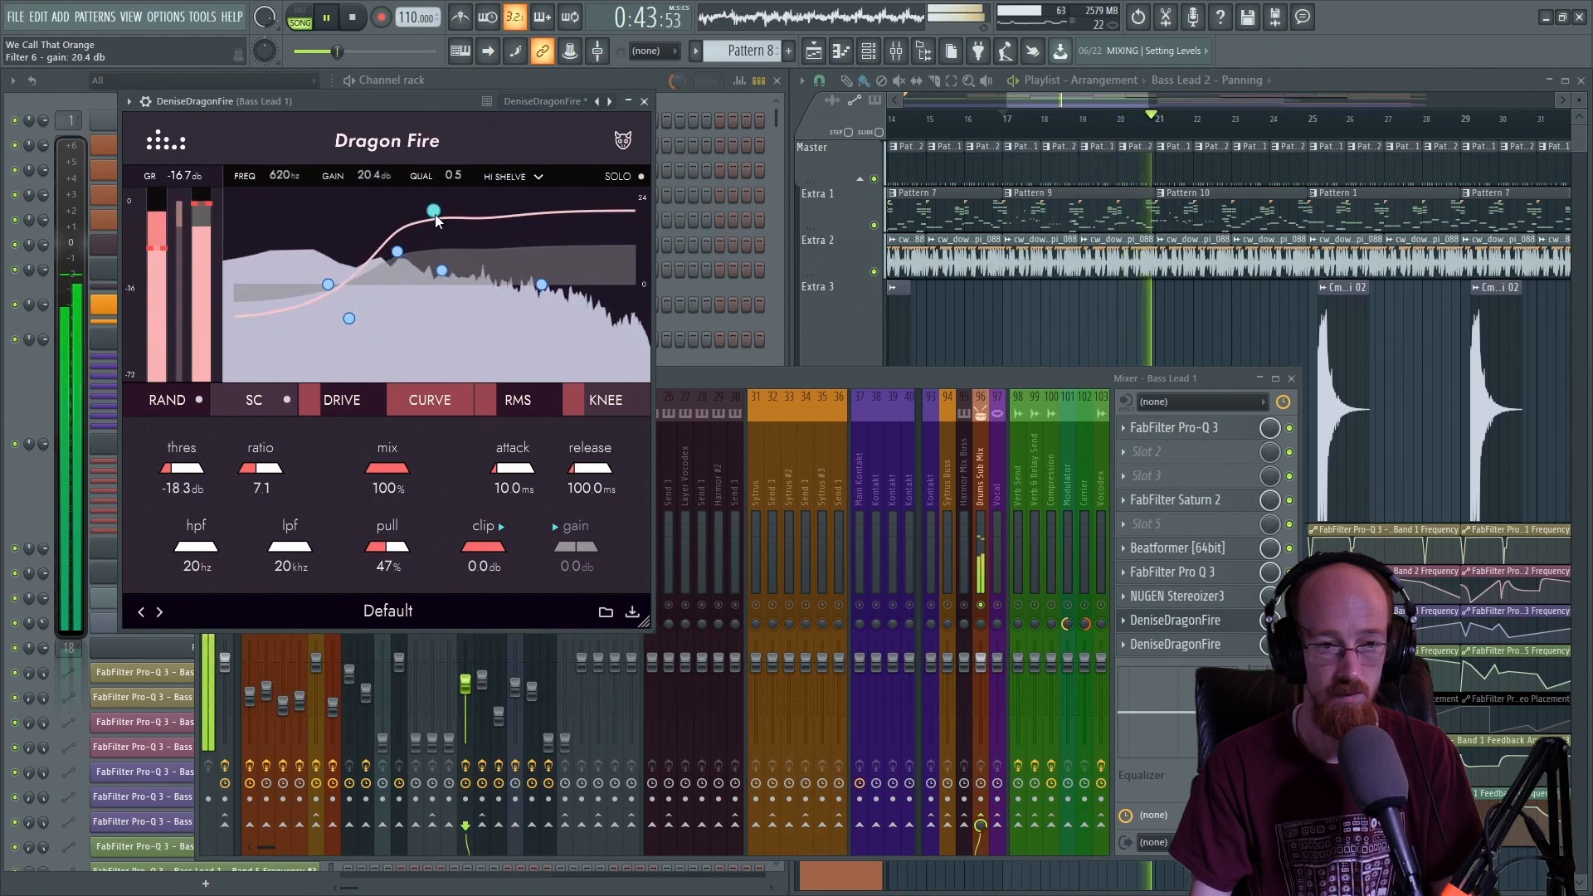
pyautogui.press('space')
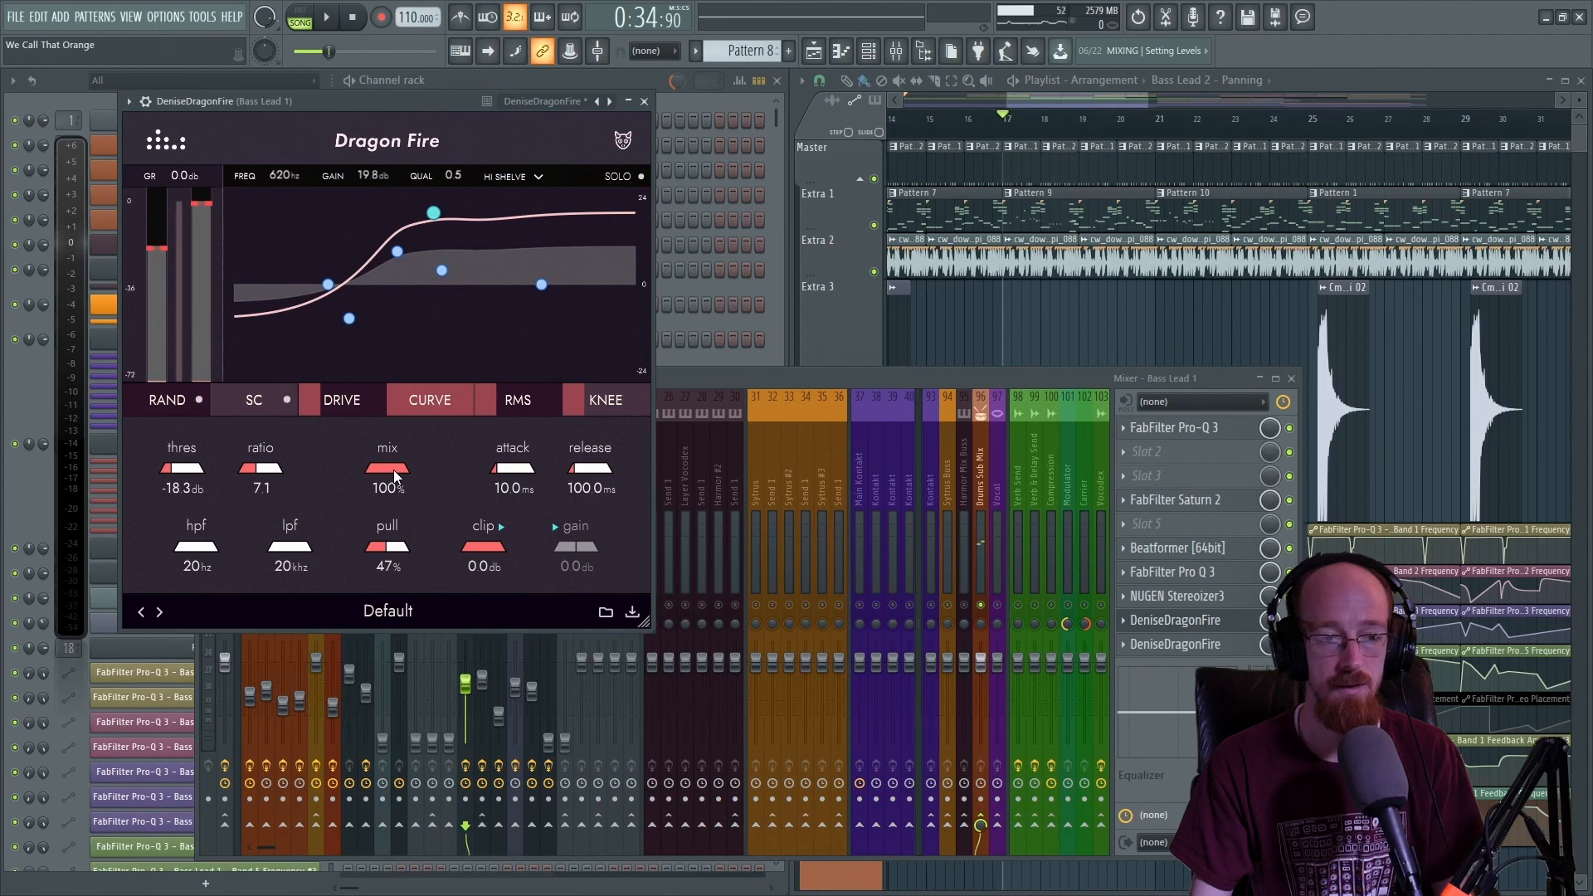
# - Set the Dragon Fire mix to 48% during playback
pyautogui.press('space')
pyautogui.moveTo(390, 465)
pyautogui.mouseDown()
pyautogui.moveTo(385, 501)
pyautogui.moveTo(390, 485)
pyautogui.mouseUp()
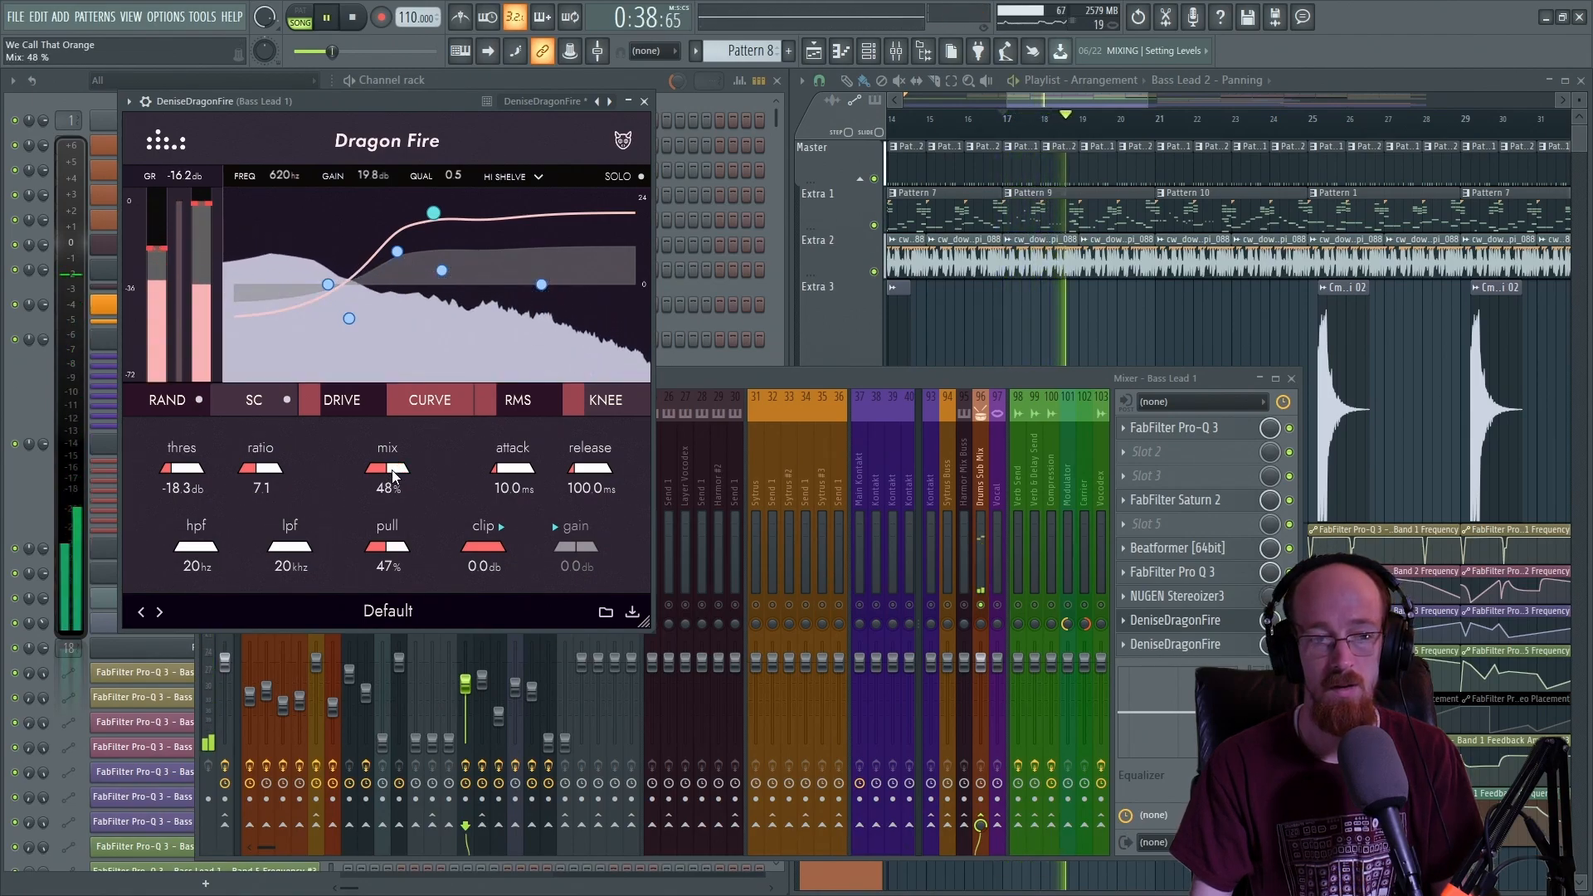
# - Set the clip to -15.5 dB, the gain to 6.9 dB and the mix to 39% while auditioning the bass
pyautogui.press('space')
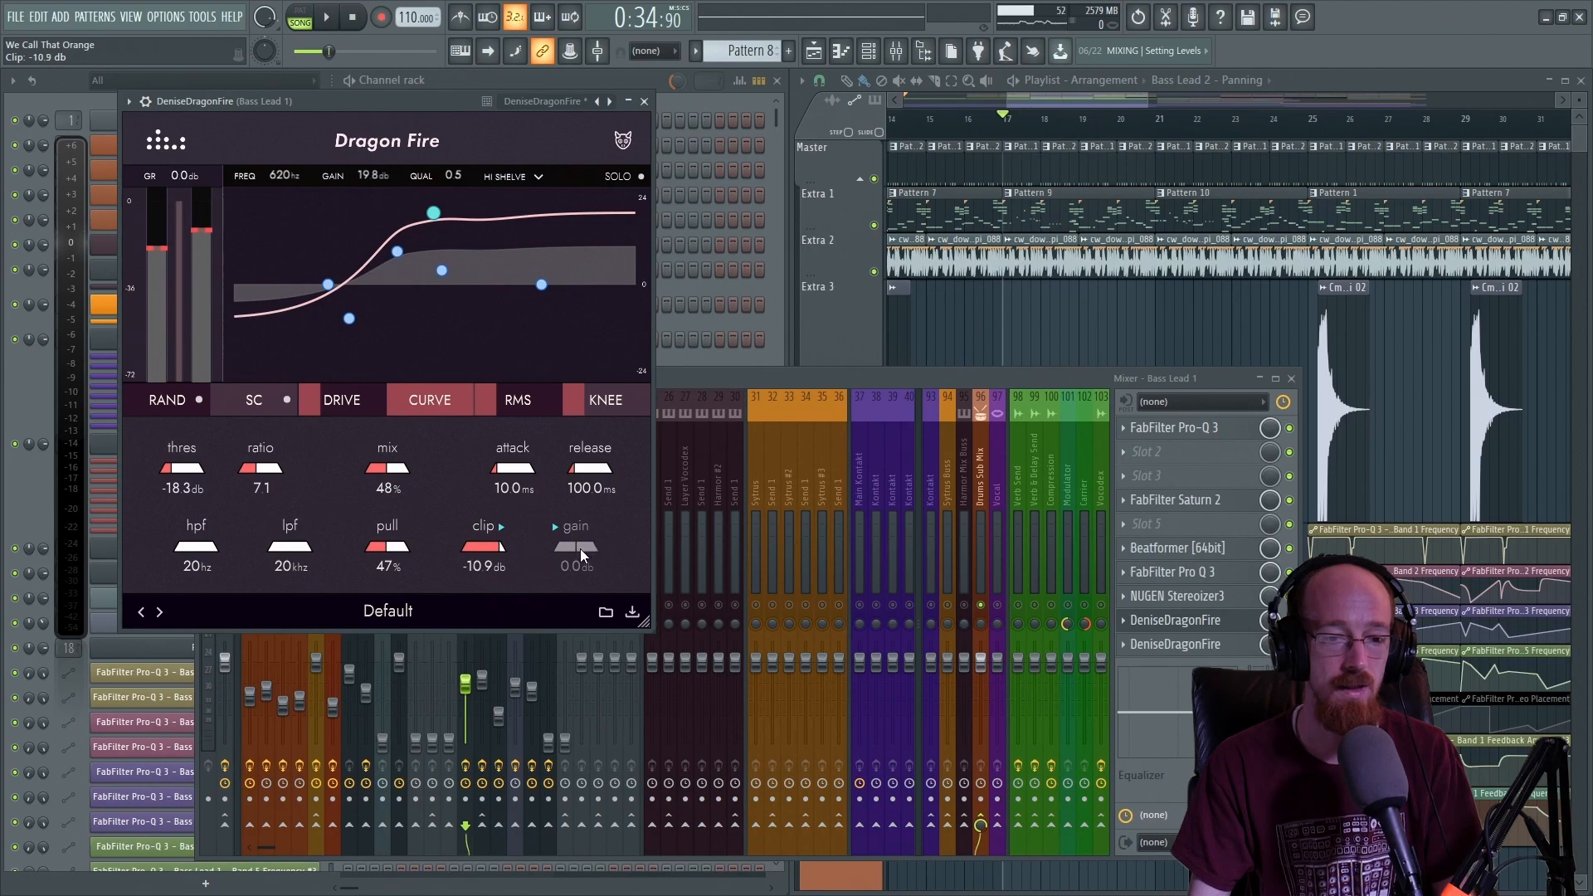
pyautogui.moveTo(580, 549); pyautogui.dragTo(498, 557)
pyautogui.press('space')
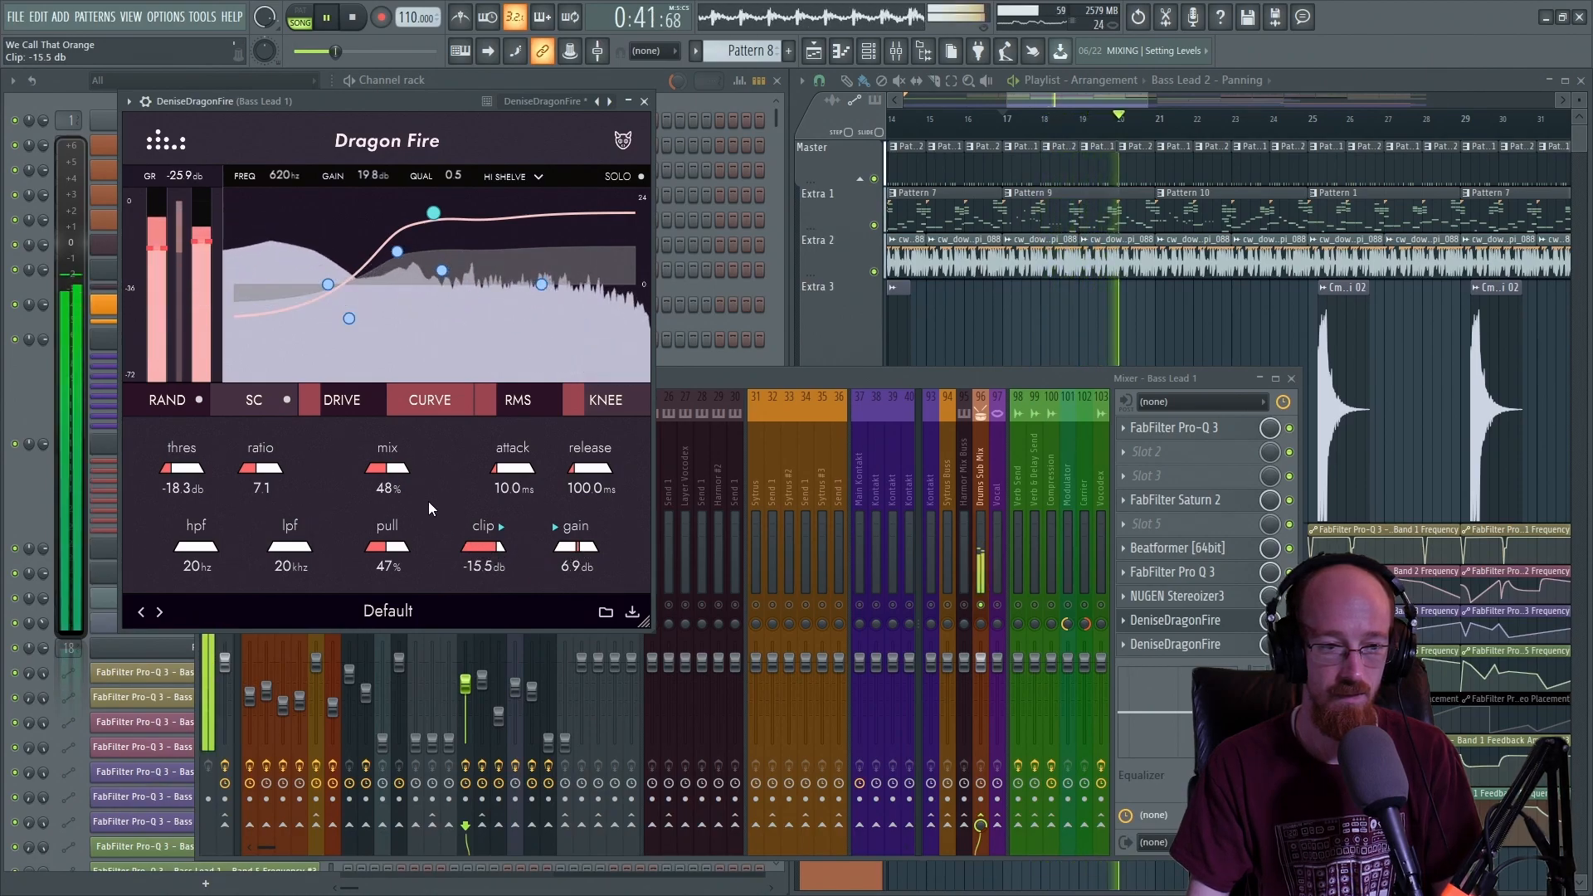
pyautogui.moveTo(393, 473); pyautogui.dragTo(393, 484)
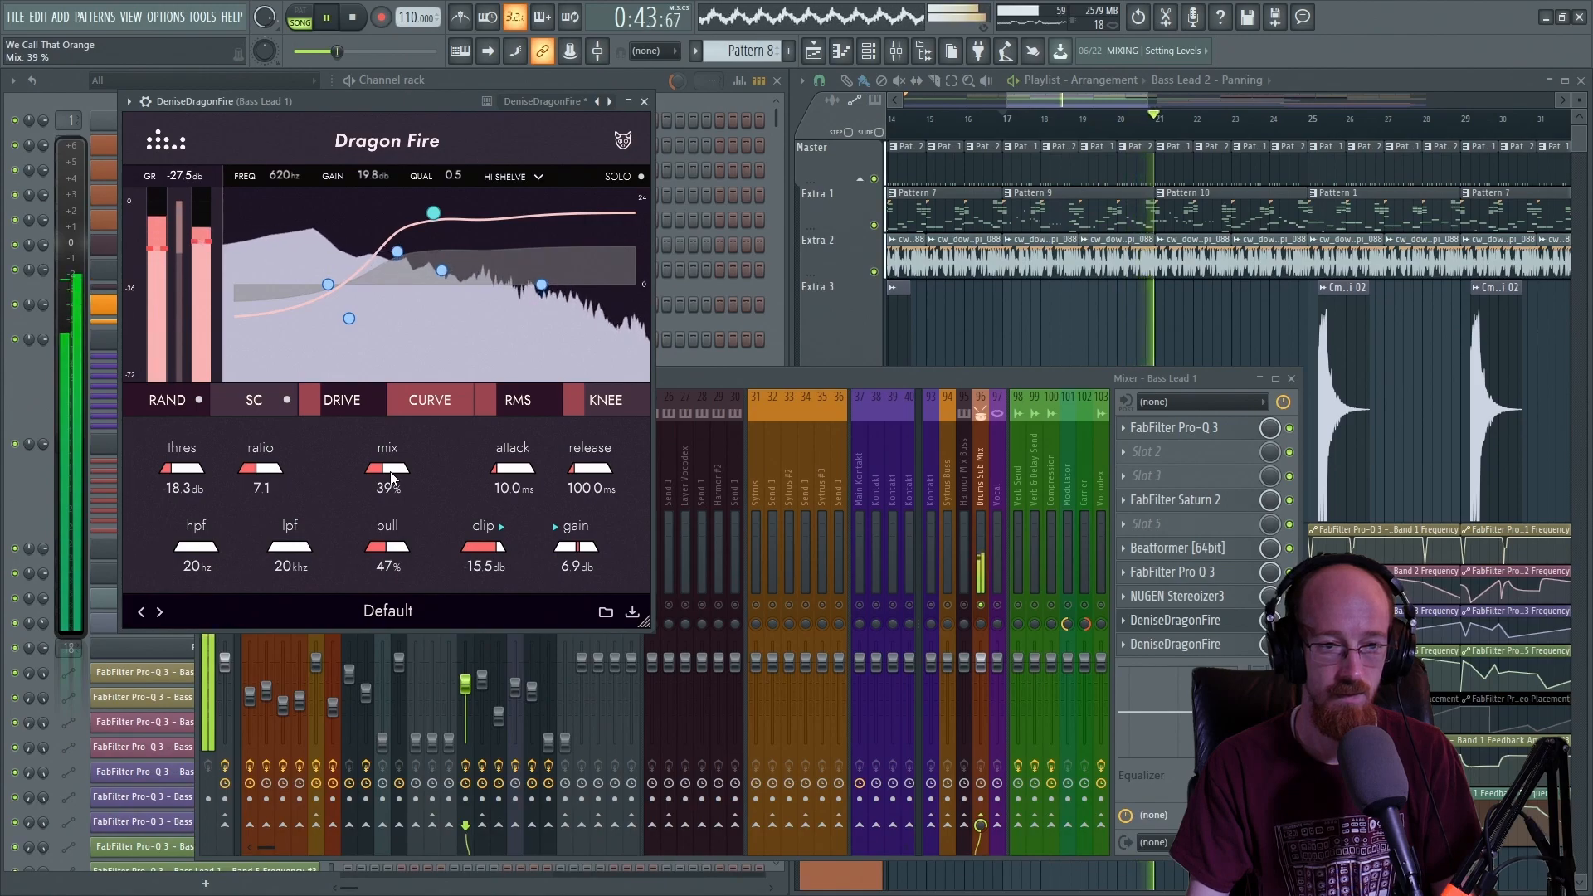
pyautogui.press('space')
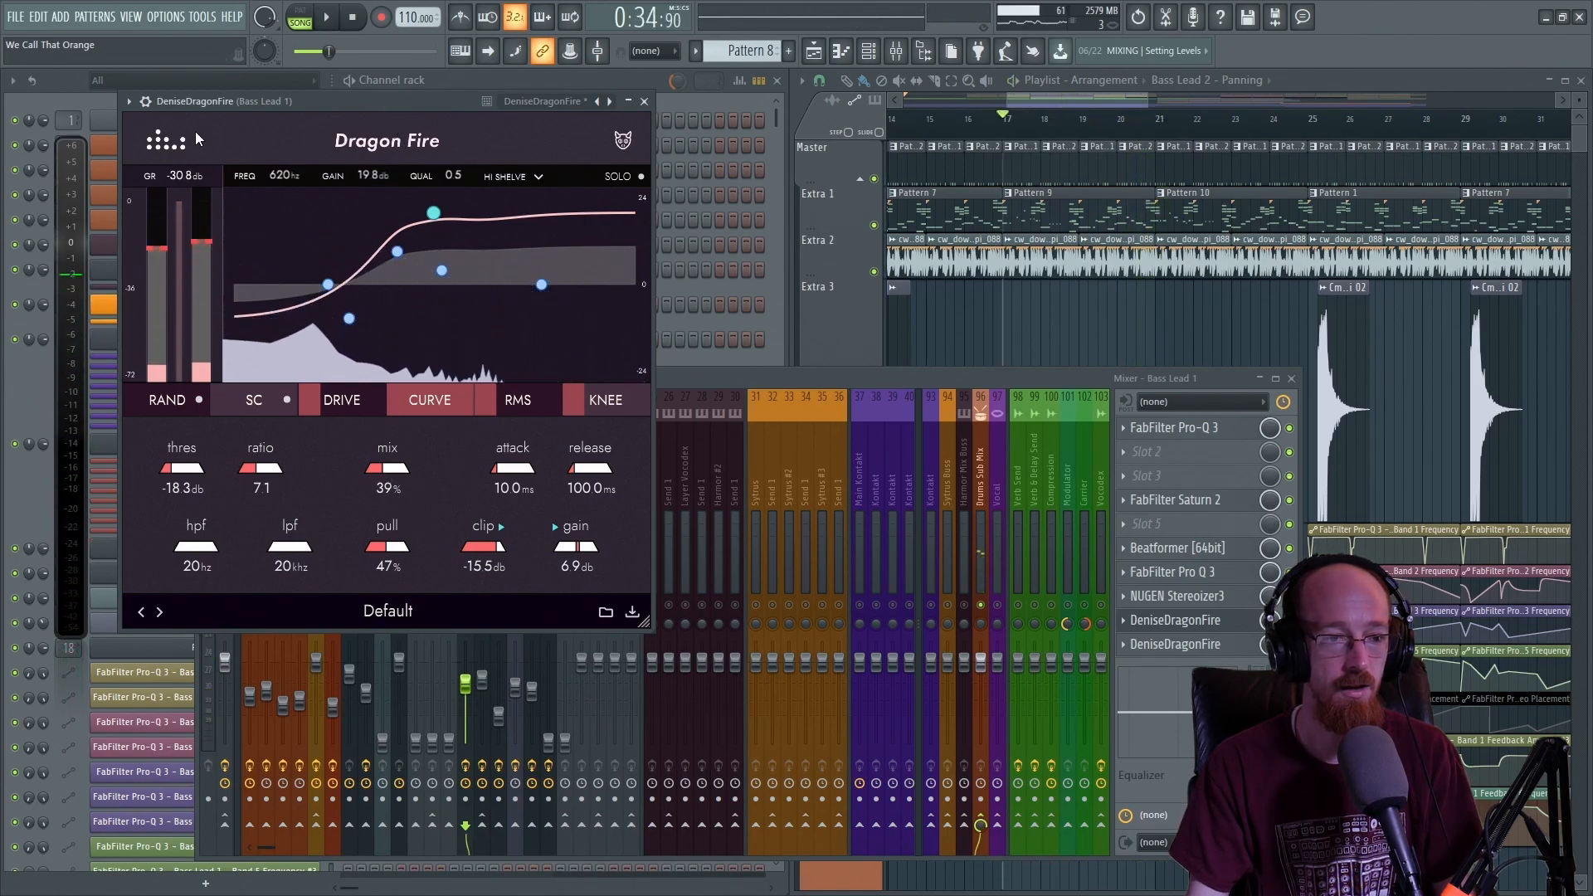
# - Reveal the plugin wrapper's controls and compare the playing bass with Dragon Fire bypassed and enabled
pyautogui.click(145, 102)
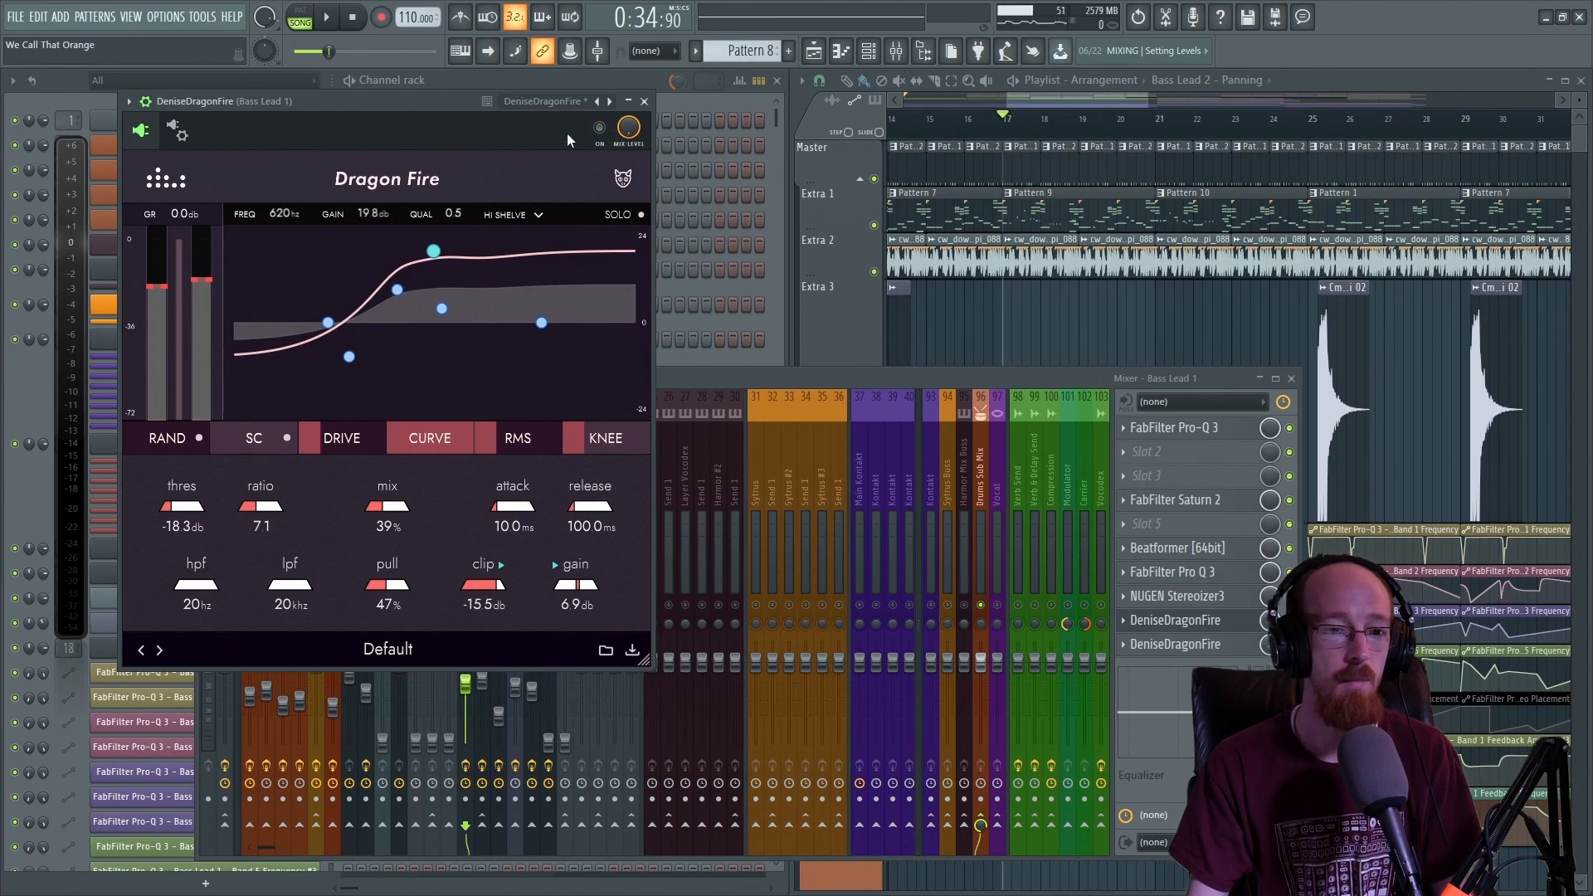
pyautogui.press('space')
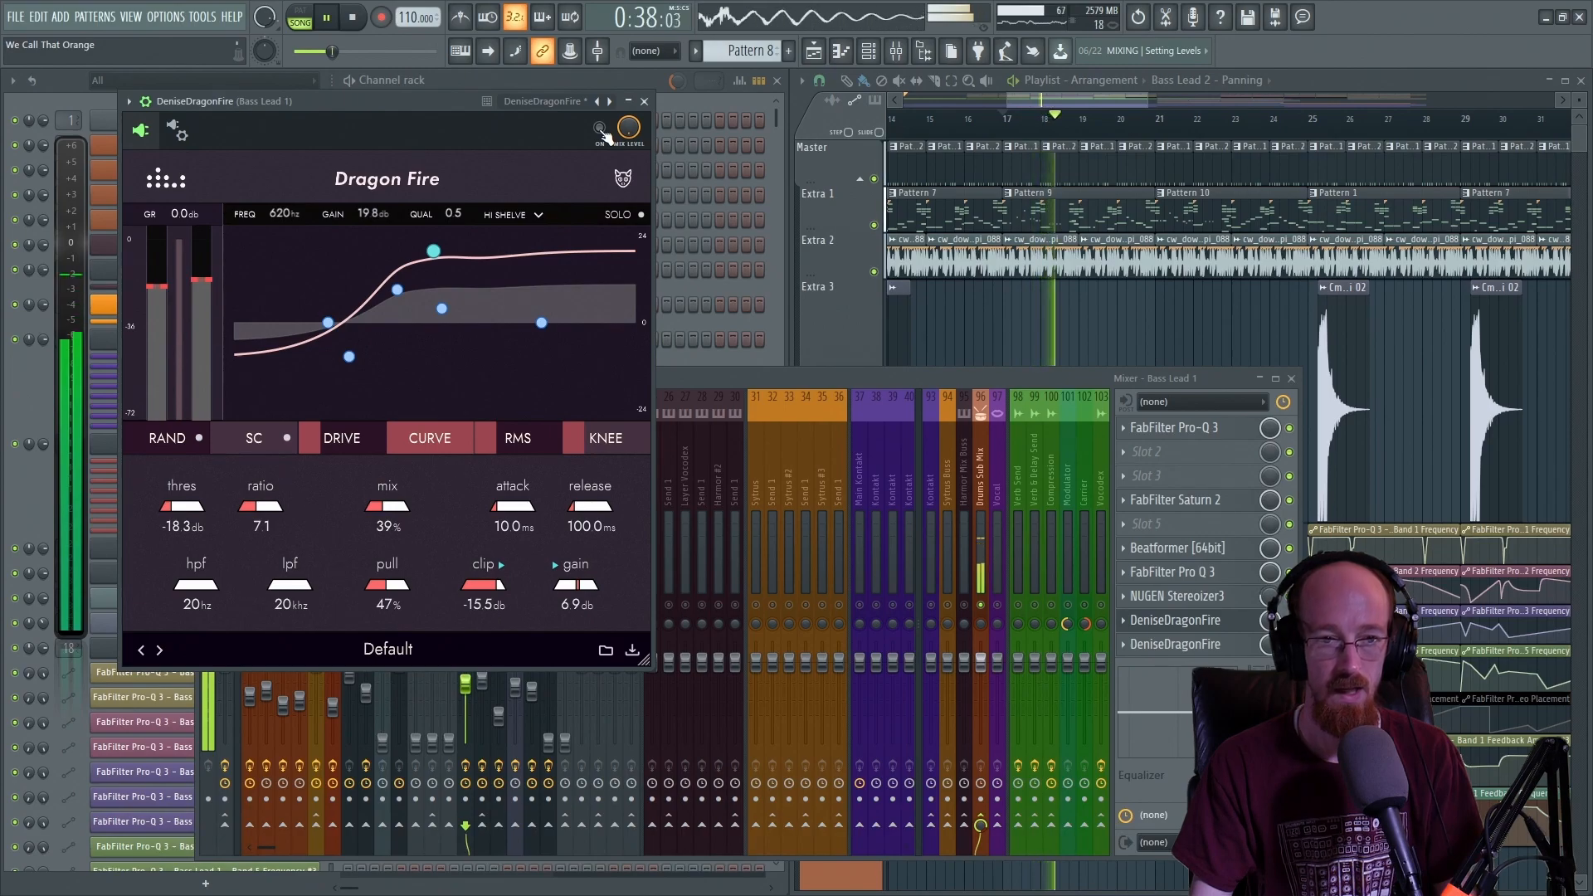
pyautogui.click(599, 127)
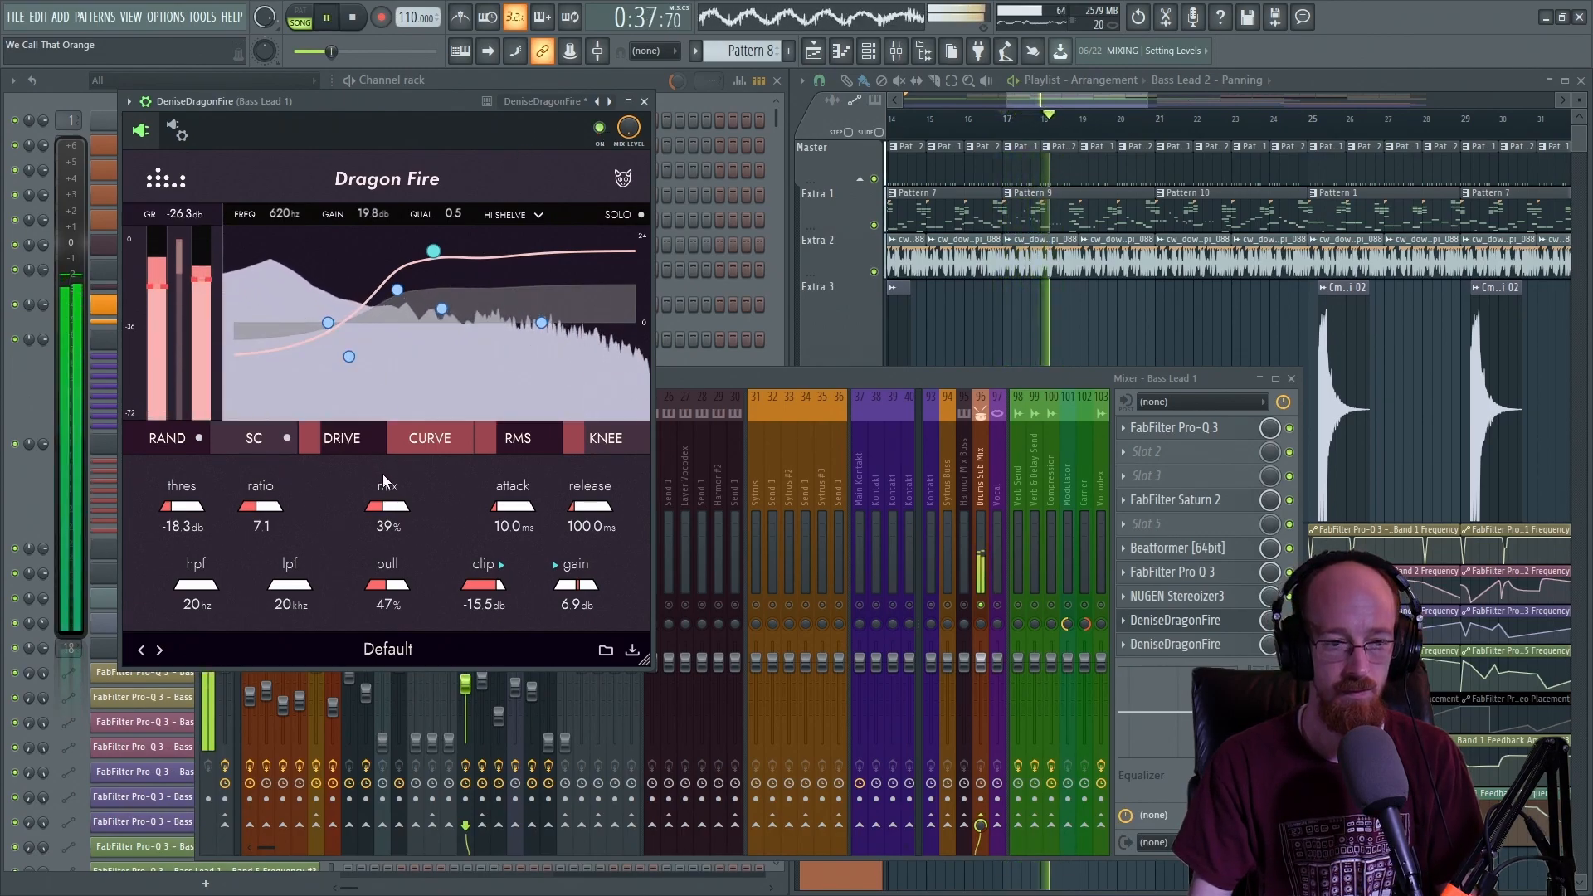
# - Lower the mix to 35% and steepen the curve with a -16.2 dB low shelf at 151 Hz and a 10.1 dB peak at 312 Hz
pyautogui.moveTo(374, 492); pyautogui.dragTo(385, 508)
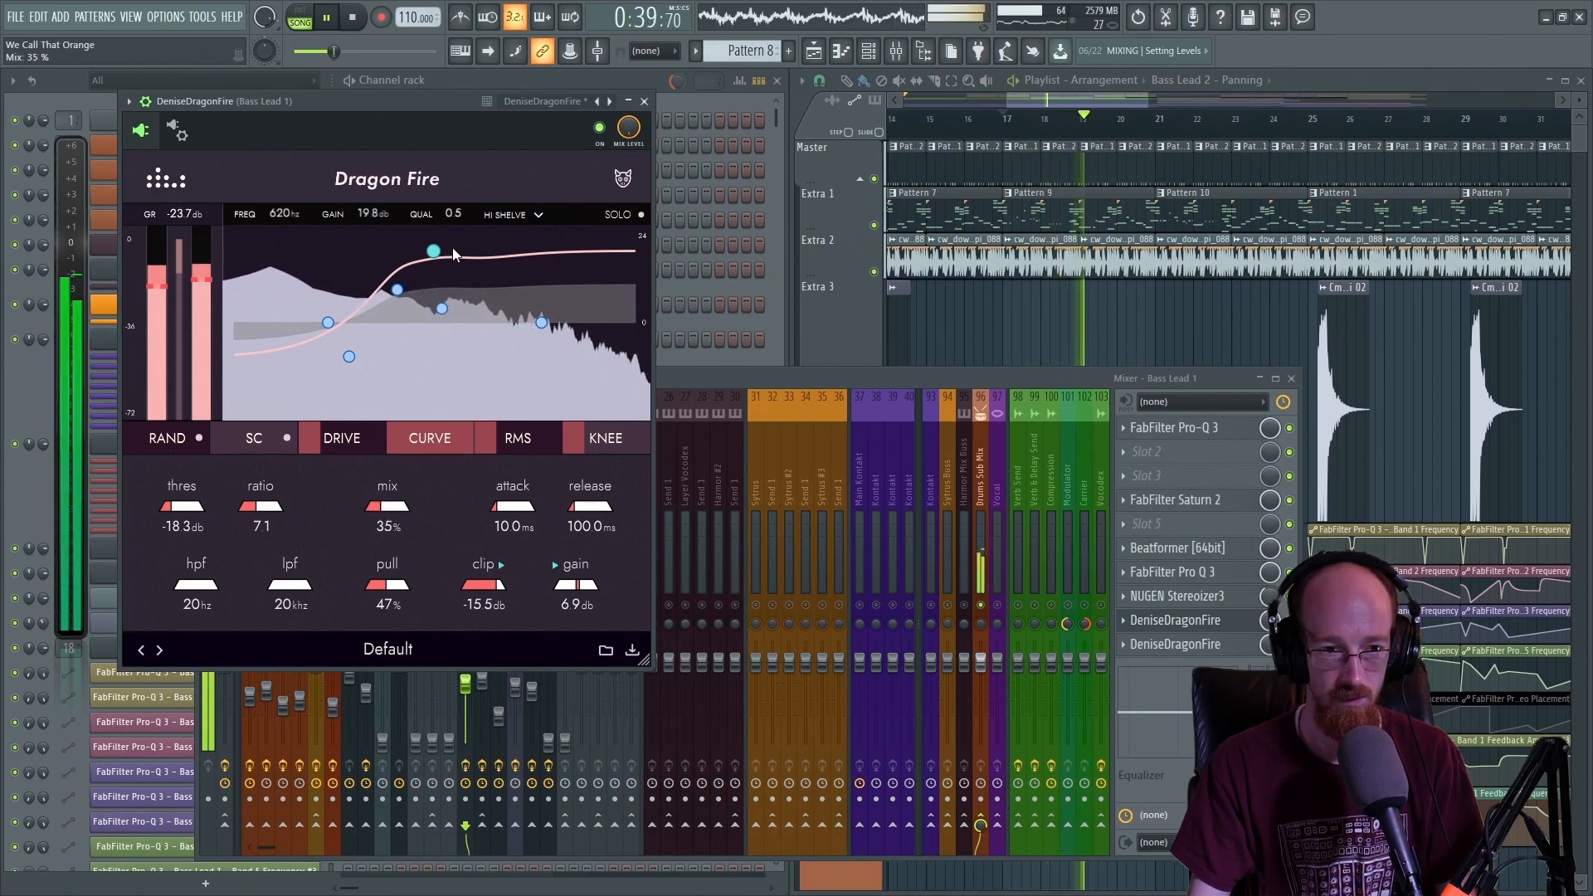
pyautogui.moveTo(433, 252); pyautogui.dragTo(429, 244)
pyautogui.moveTo(349, 357); pyautogui.dragTo(352, 382)
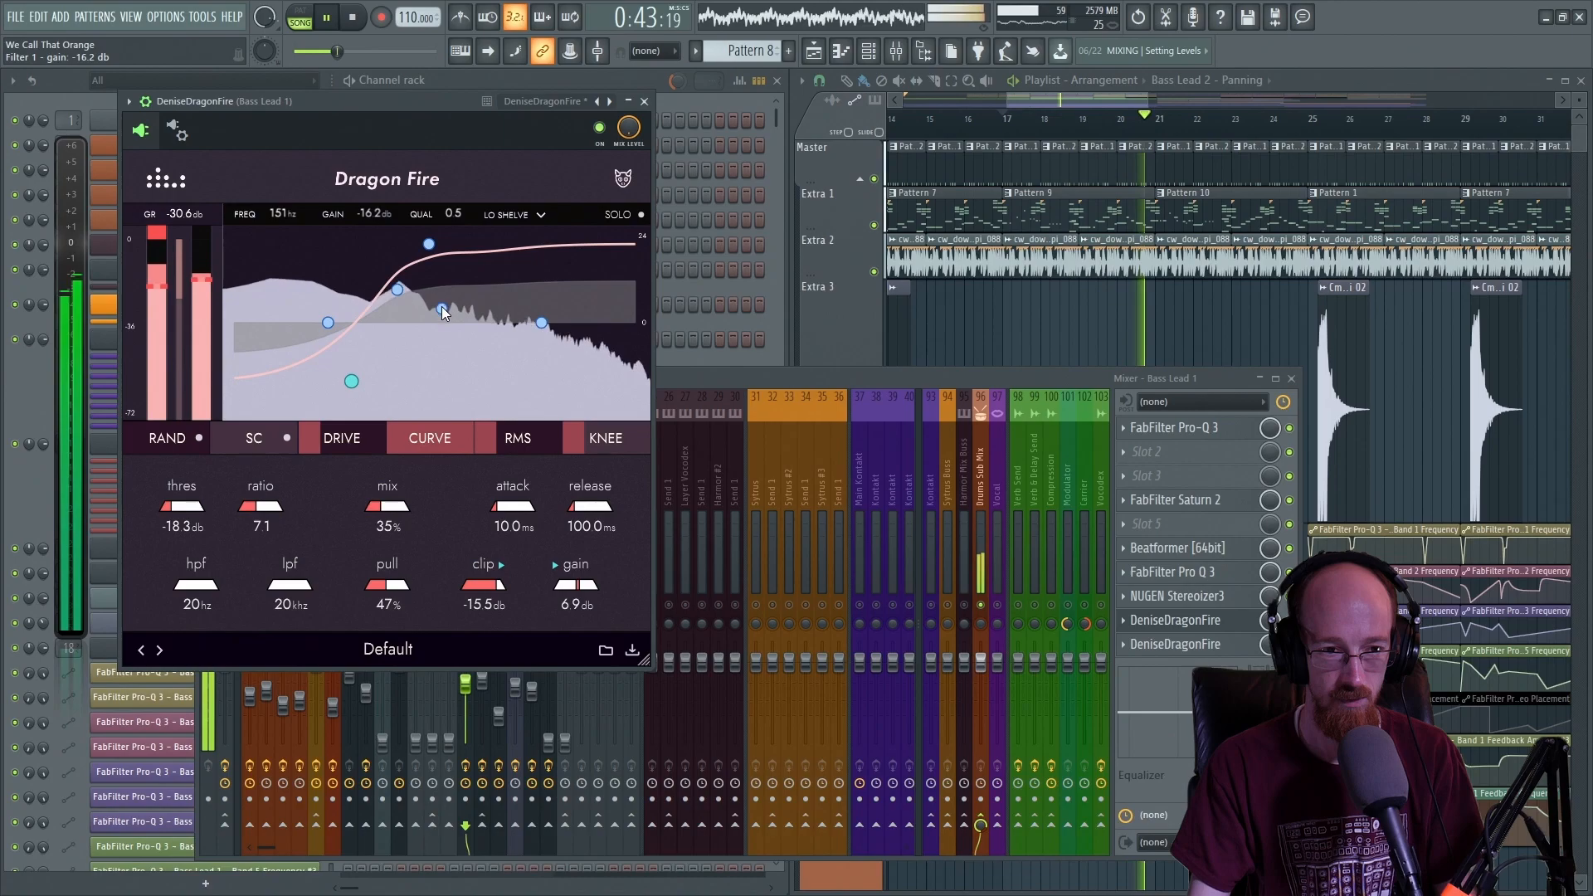
pyautogui.click(397, 289)
pyautogui.press('space')
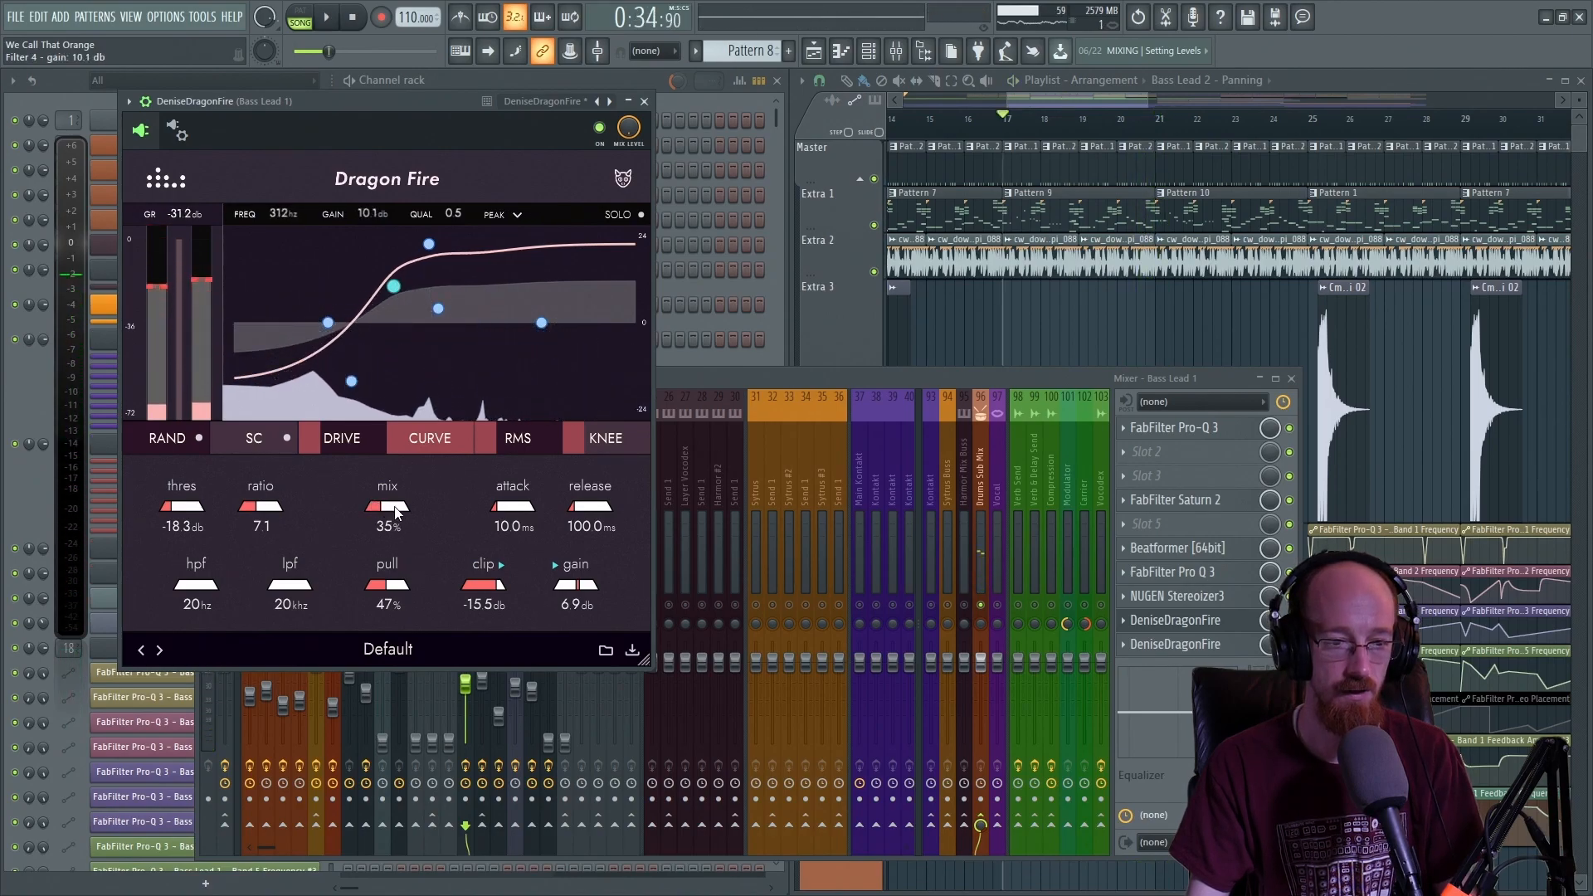
# - Set the mix to 36%, Pull to 57% and clip to -14.9 dB while auditioning the bass
pyautogui.moveTo(378, 510); pyautogui.dragTo(396, 516)
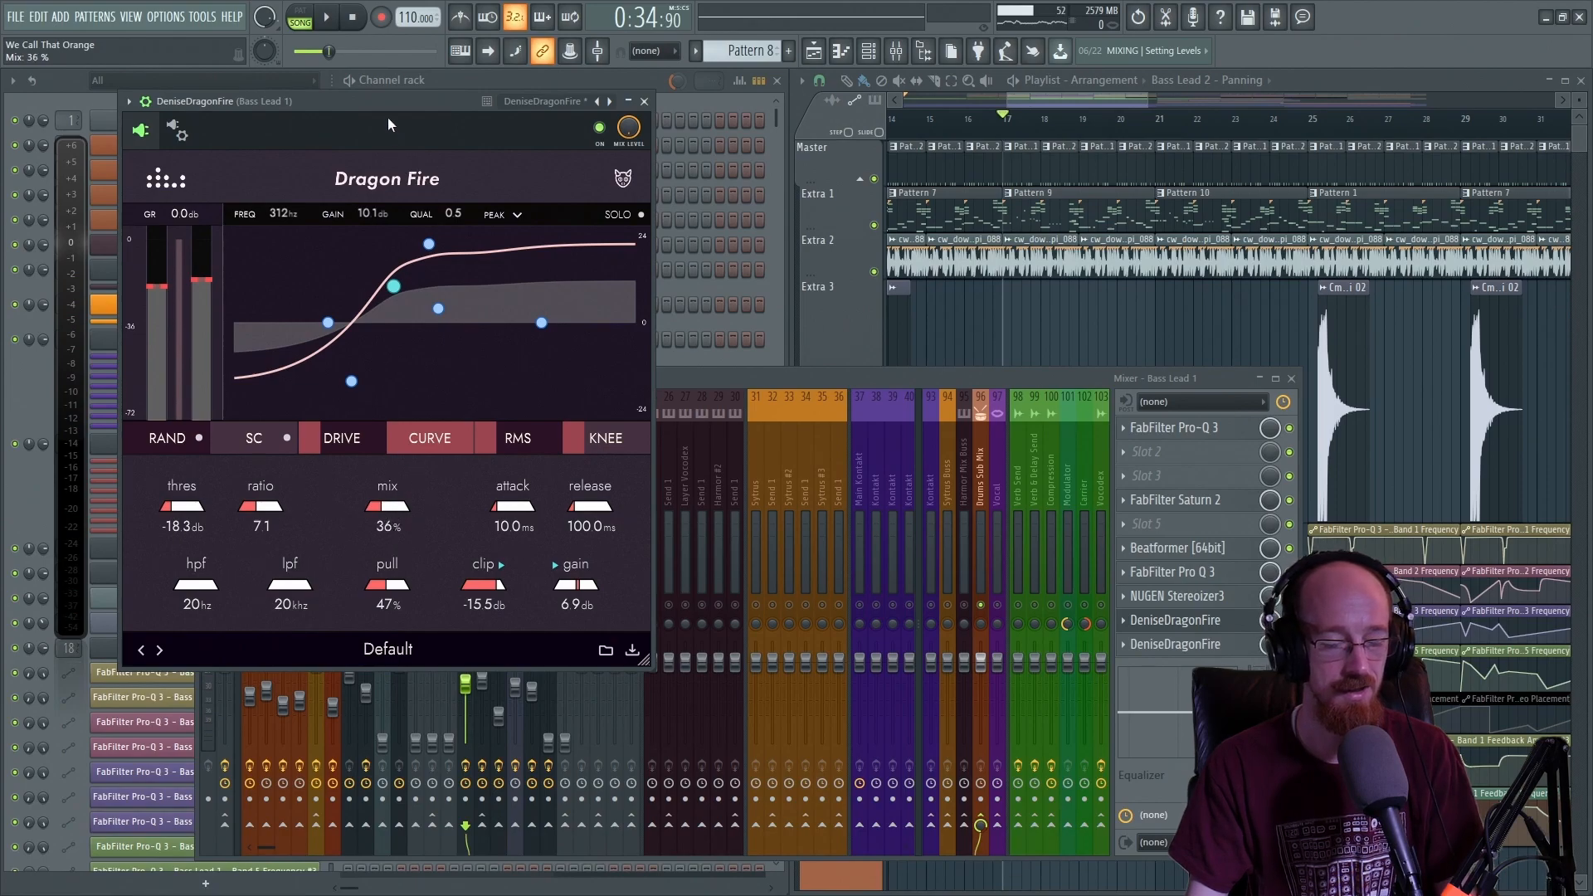
pyautogui.press('space')
pyautogui.press('space')
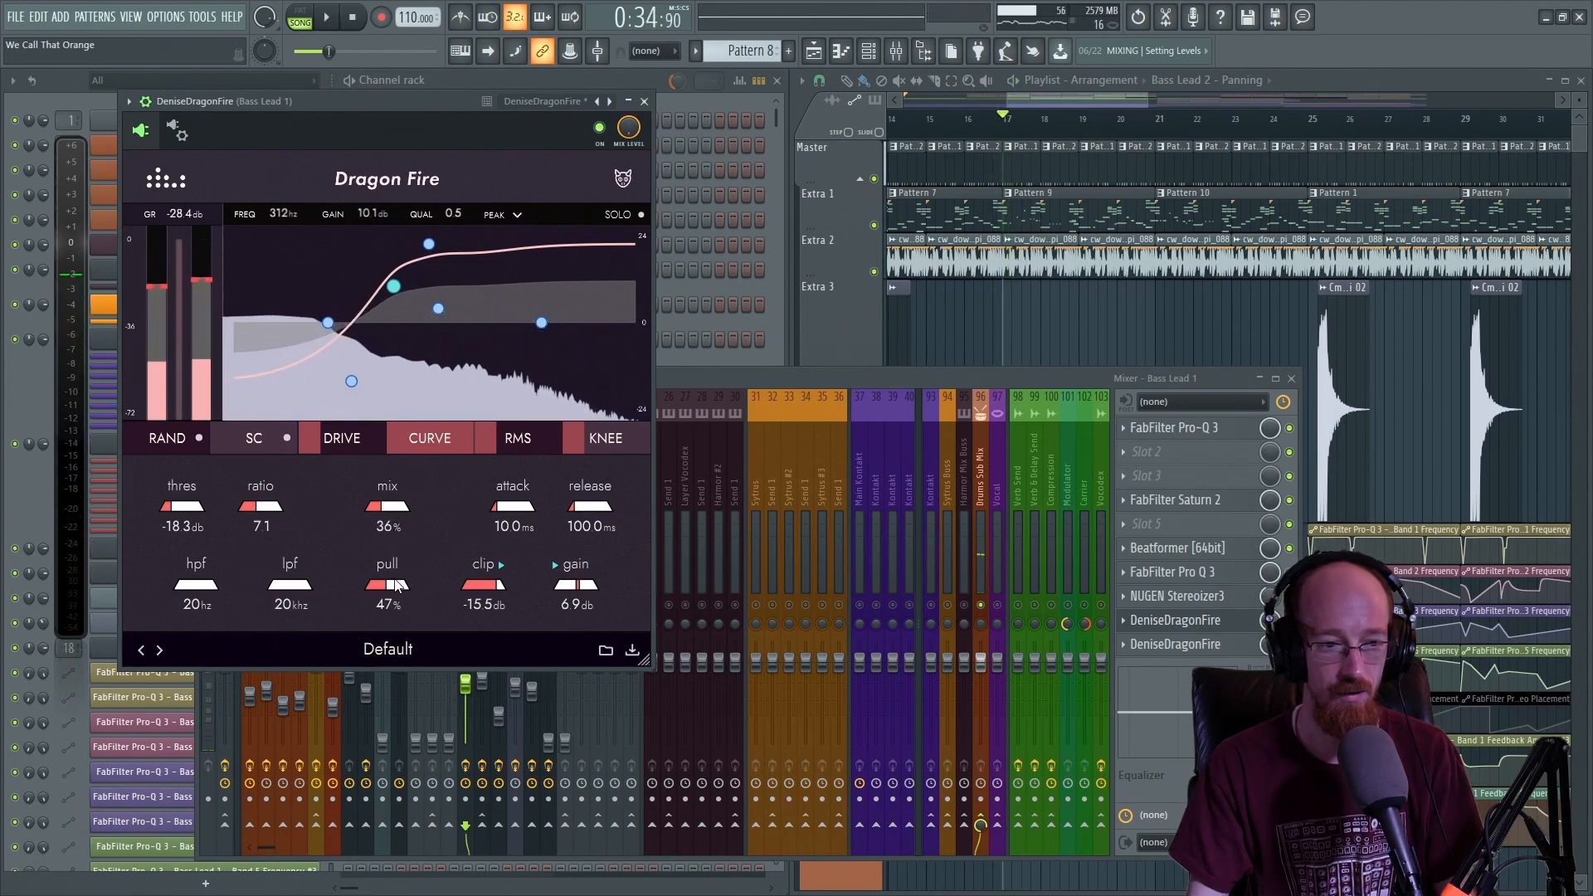
pyautogui.press('space')
pyautogui.moveTo(396, 585); pyautogui.dragTo(493, 585)
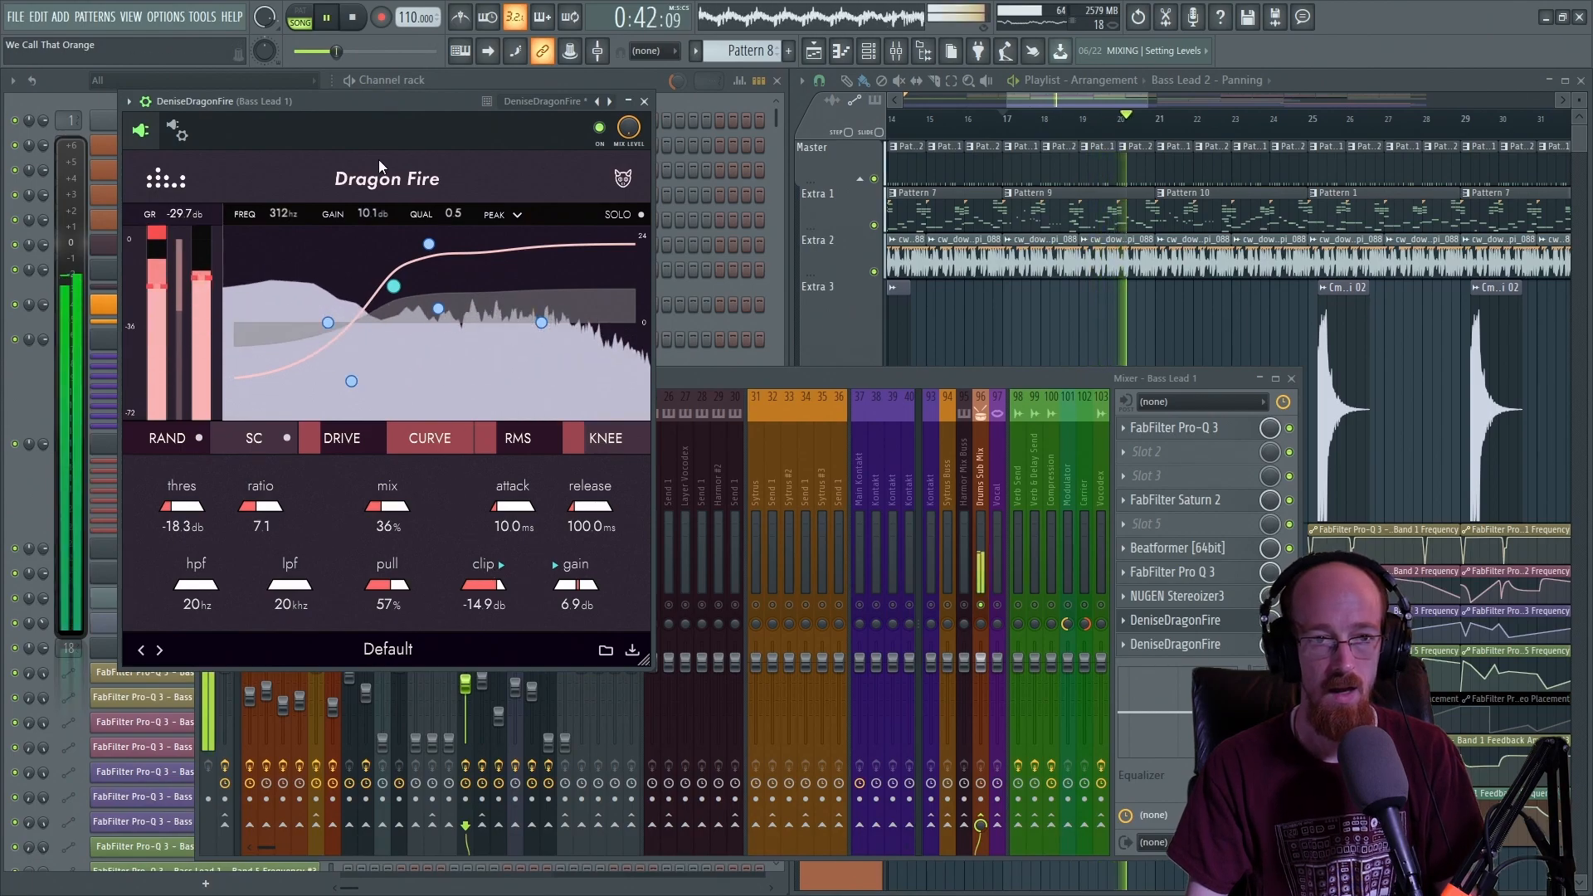
pyautogui.press('space')
# - Unsolo the Bass Lead 1 mixer track and play the full mix with Dragon Fire enabled
pyautogui.press('F9')
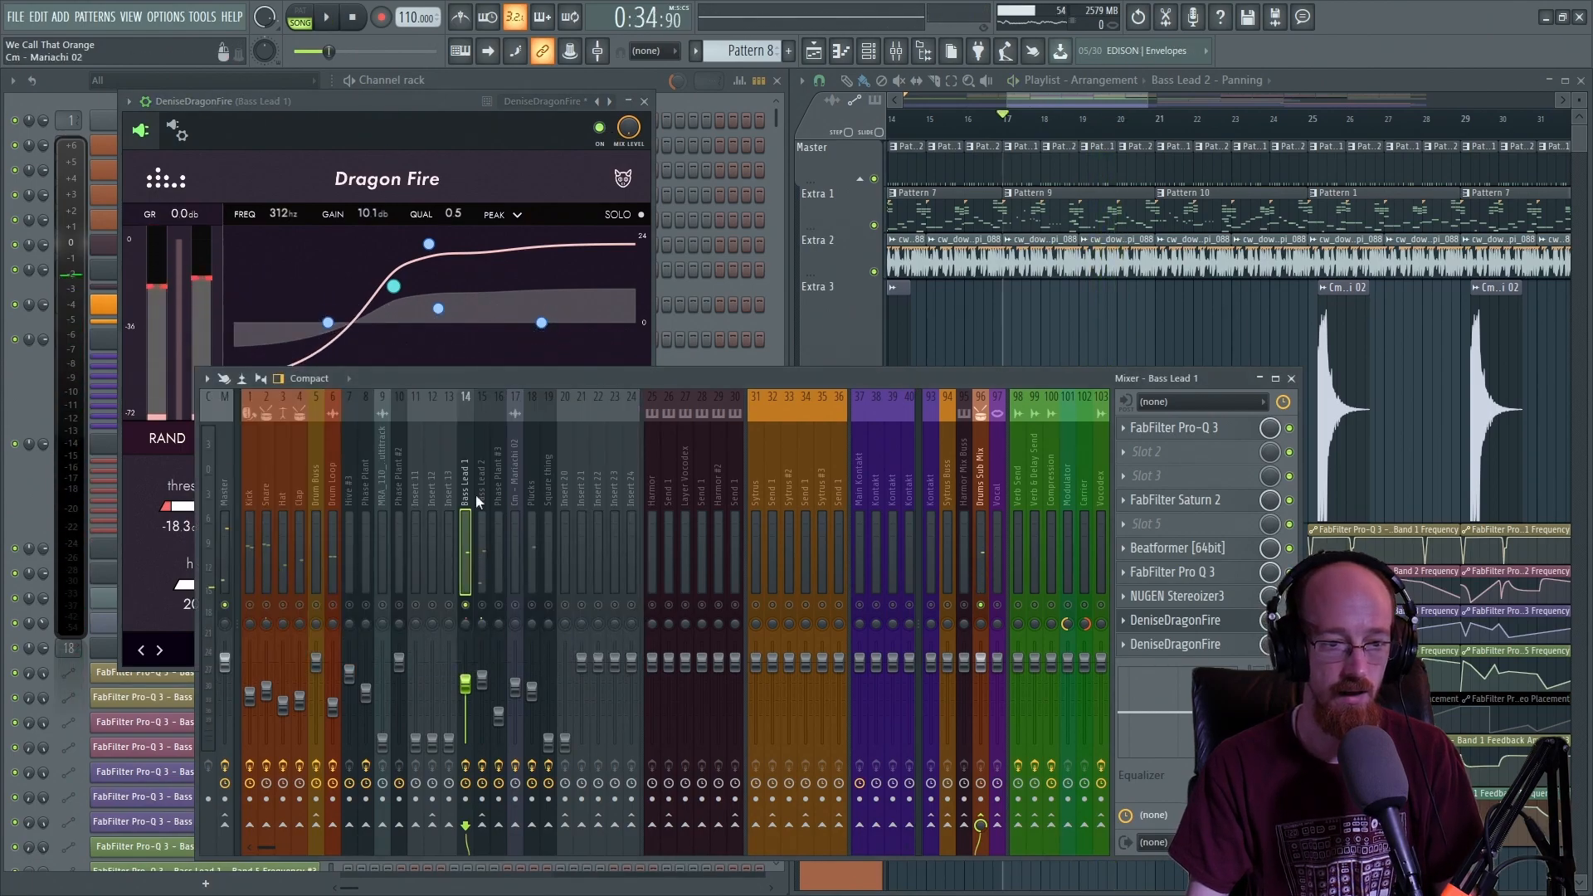
pyautogui.rightClick(466, 606)
pyautogui.click(410, 102)
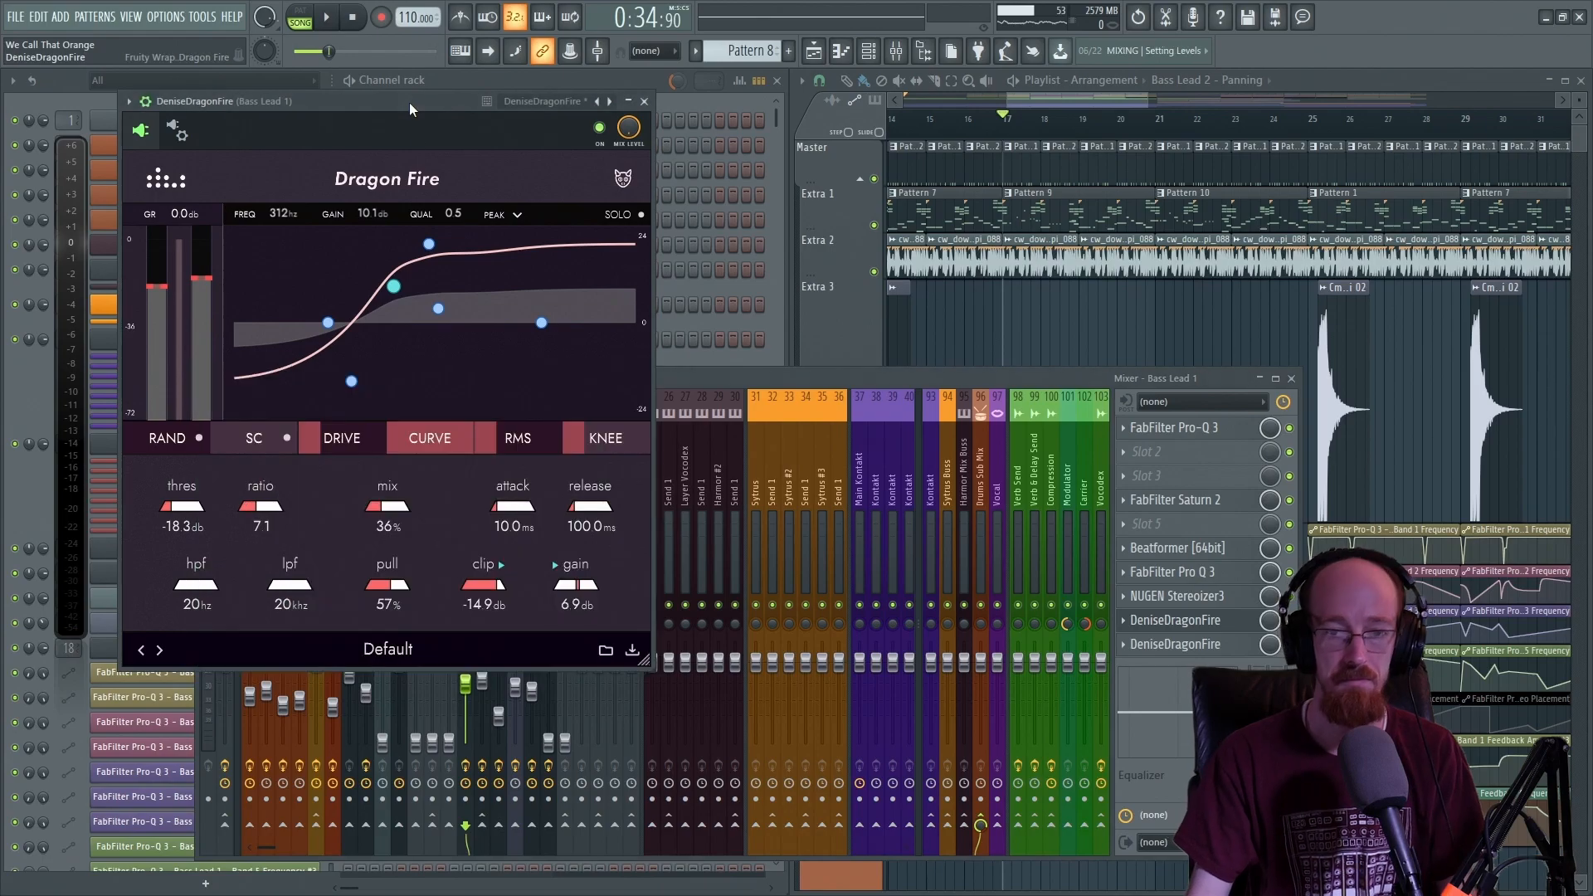
pyautogui.press('space')
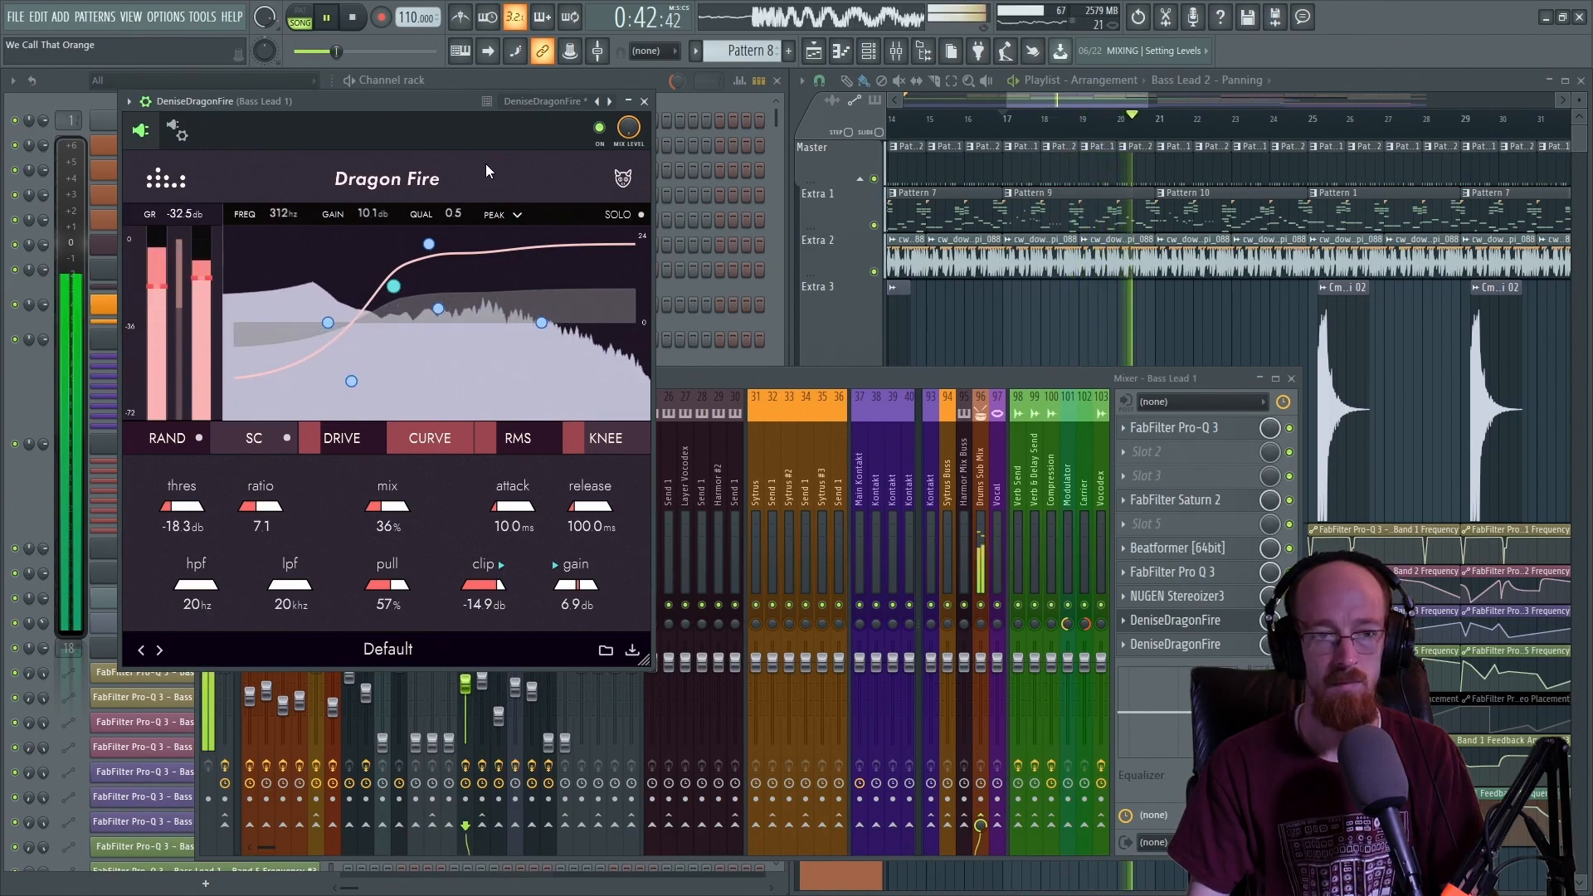
pyautogui.press('space')
# - Bypass this Dragon Fire instance and play the full mix for comparison
pyautogui.click(600, 129)
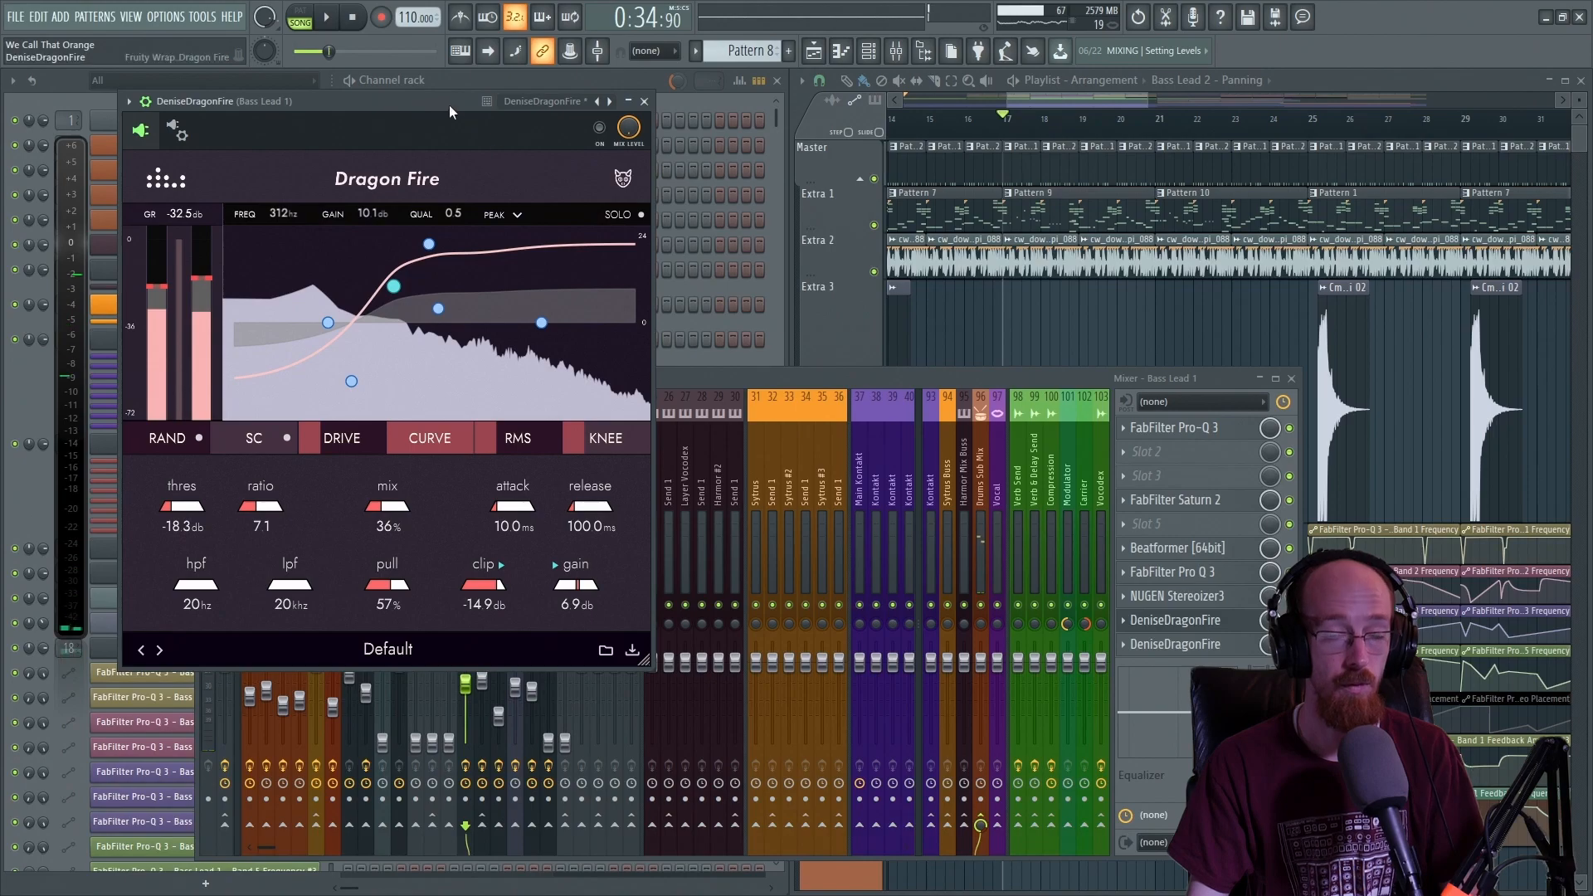
pyautogui.press('space')
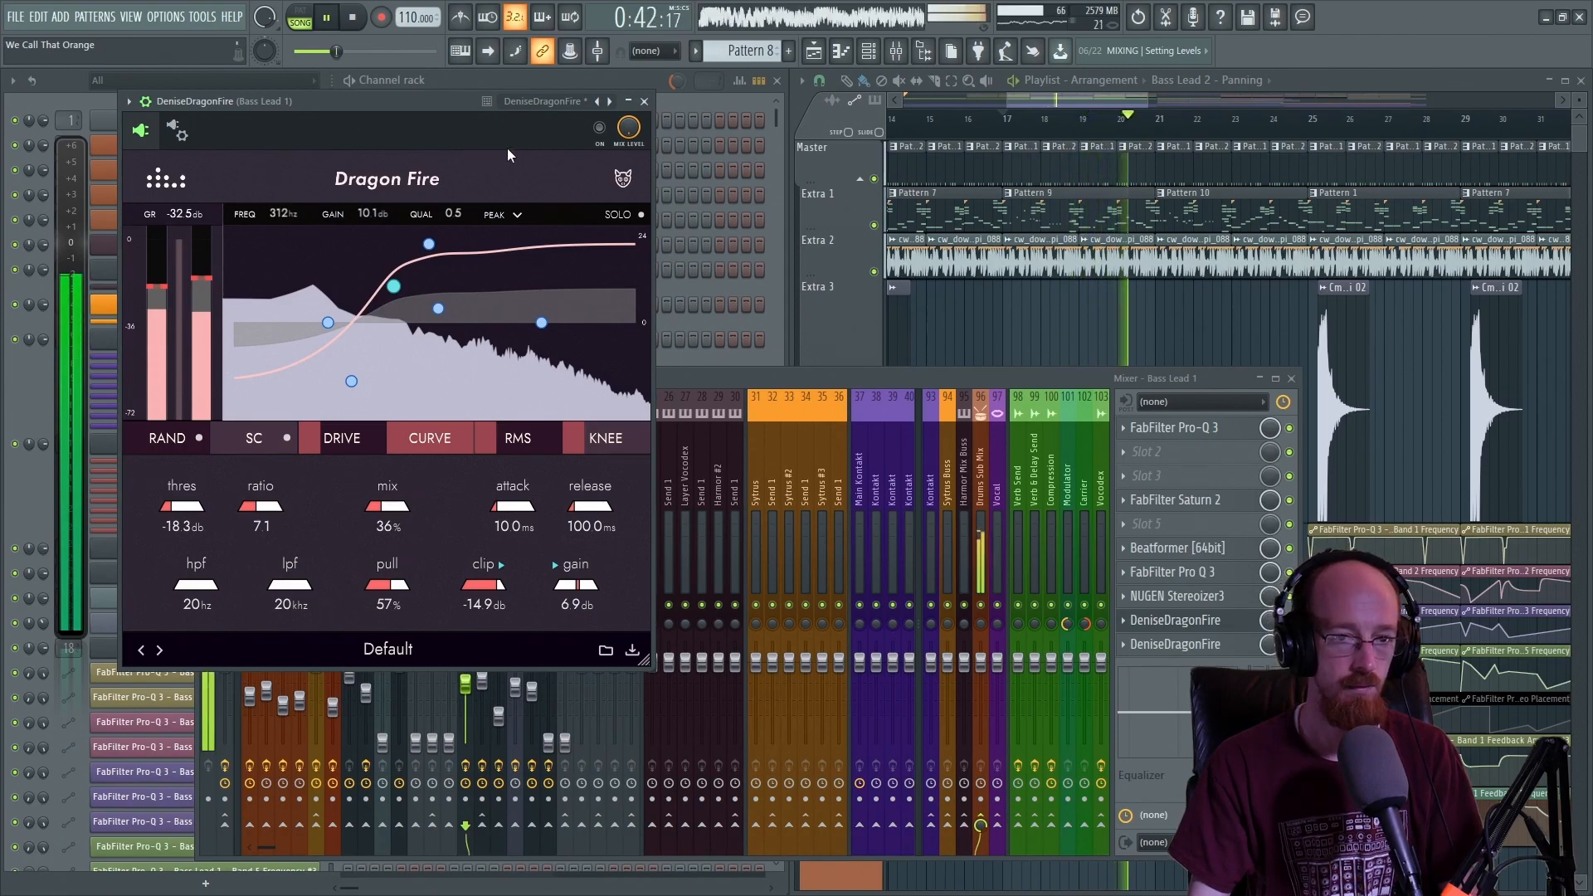
pyautogui.press('space')
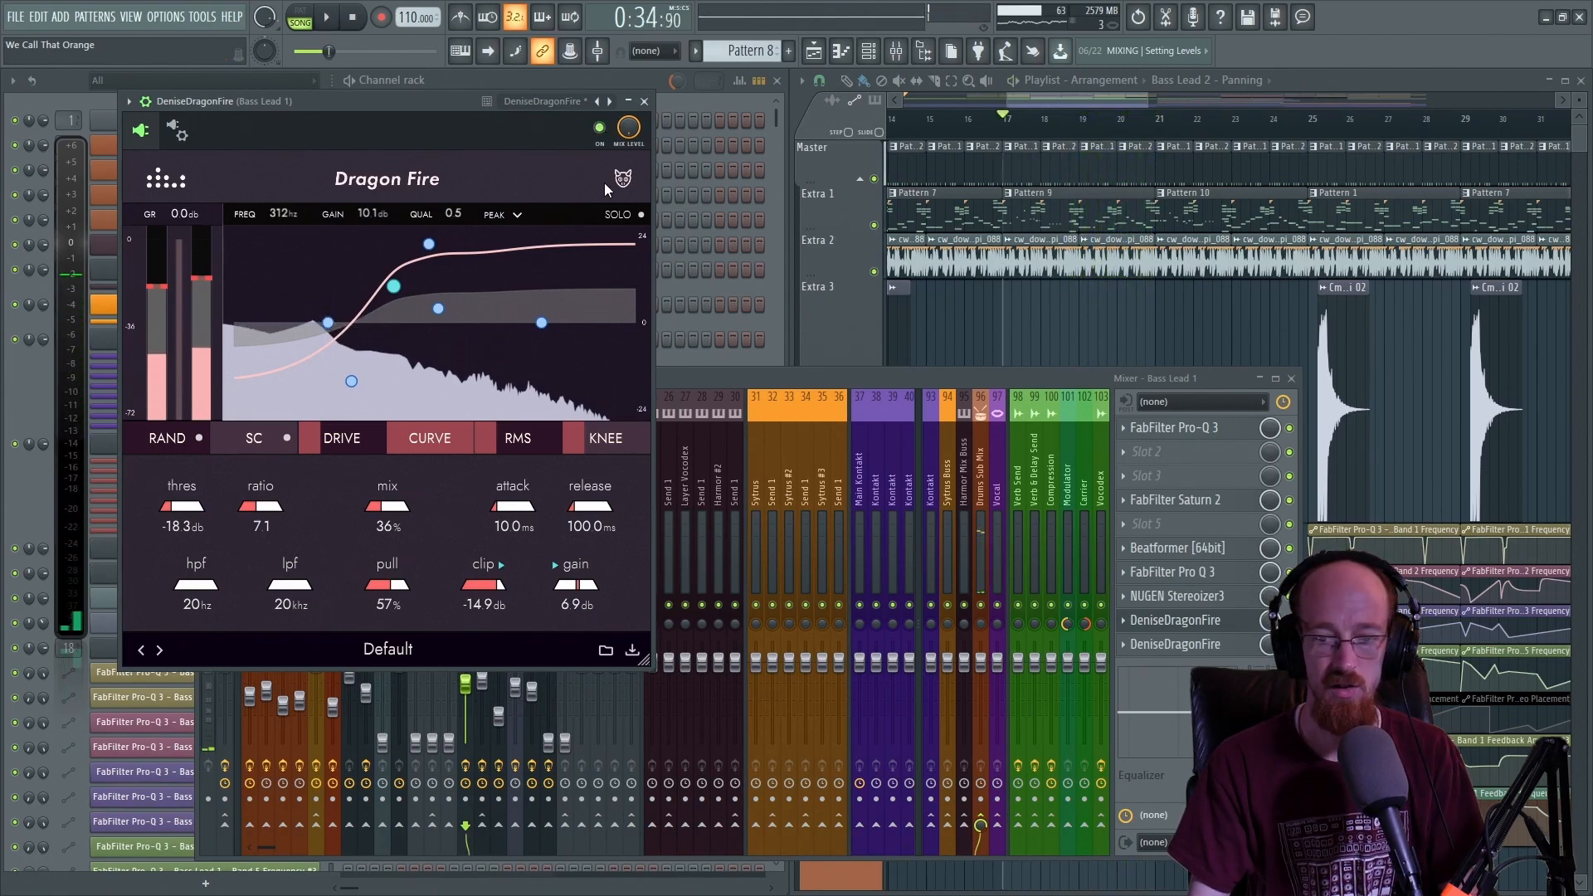
# - Open the other Dragon Fire instance on Bass Lead 1 and place its window beside the current one
pyautogui.click(1183, 644)
pyautogui.moveTo(449, 102); pyautogui.dragTo(952, 113)
pyautogui.click(494, 113)
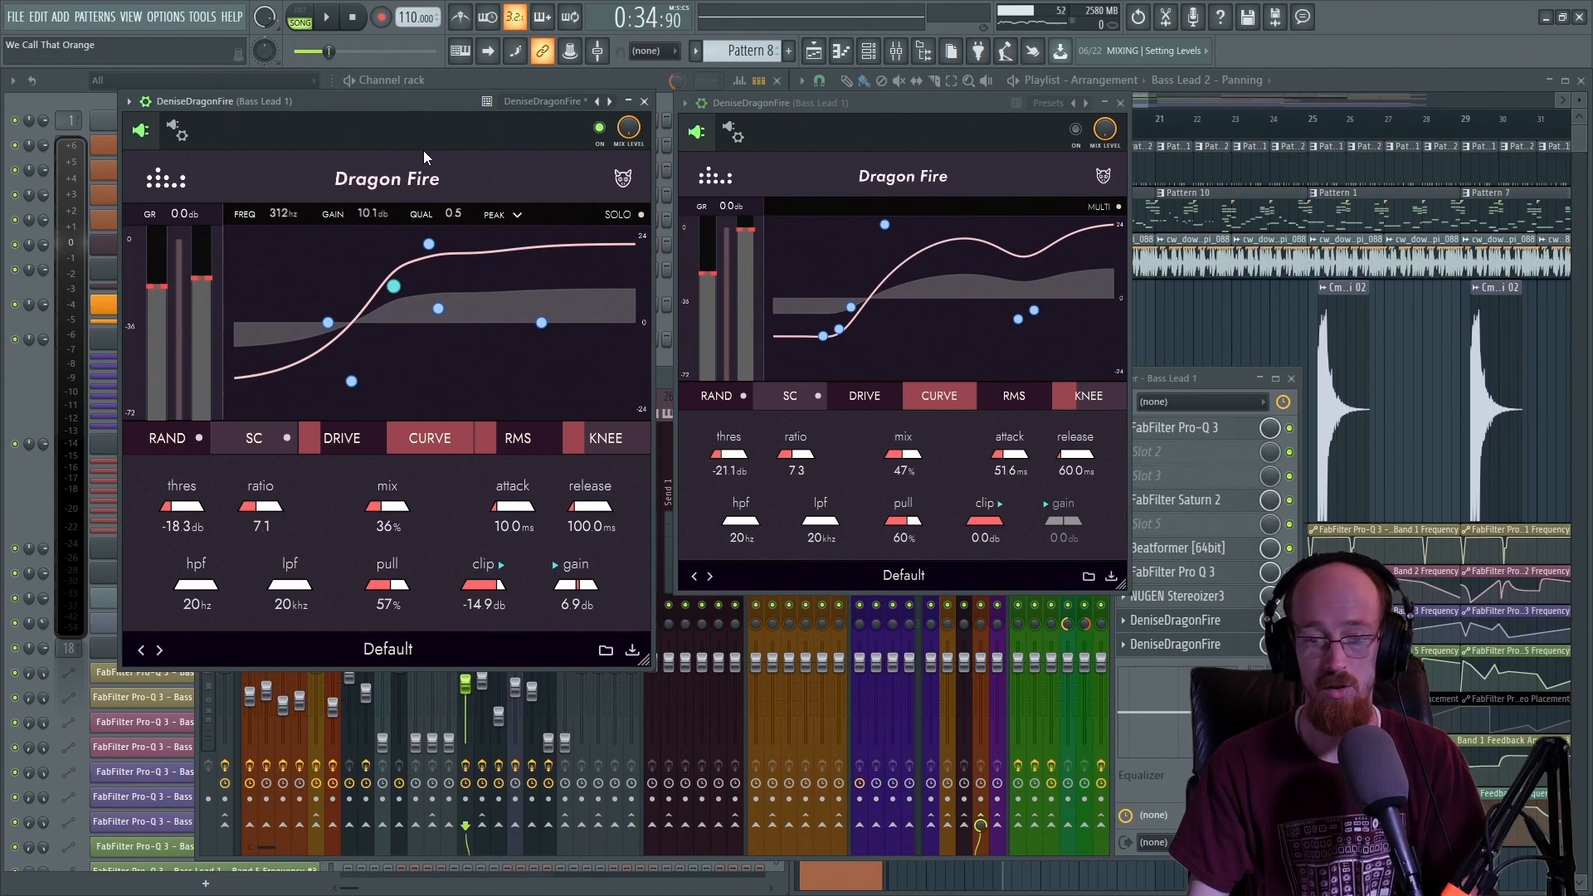
# - Enable the instance with the 47% mix, bypass the one with the 36% mix, and audition the full mix
pyautogui.click(1289, 620)
pyautogui.click(1289, 643)
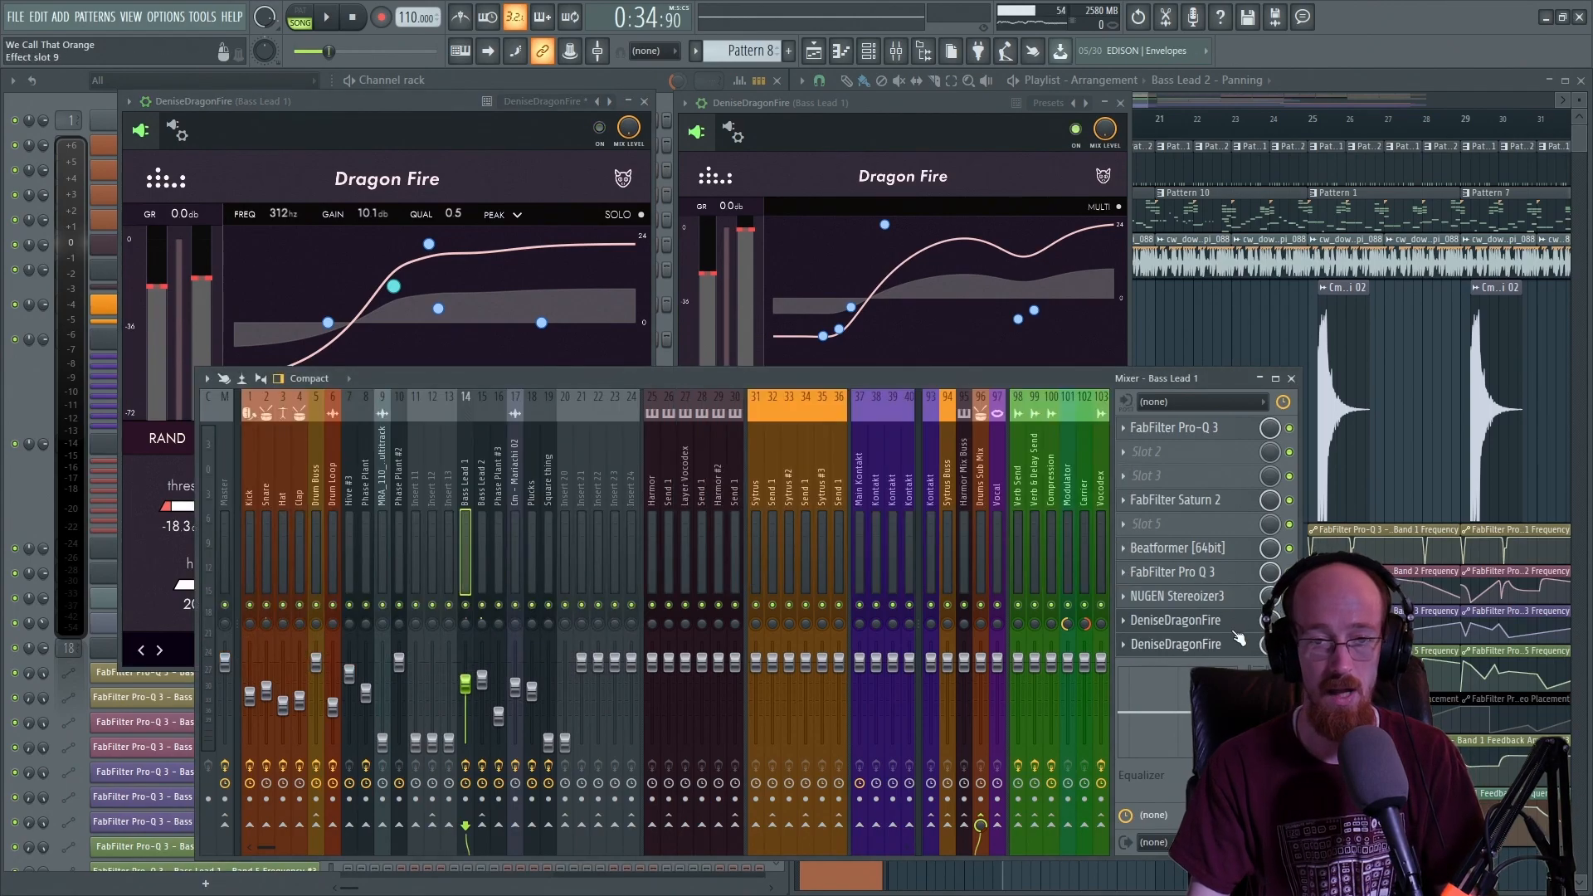
pyautogui.click(849, 104)
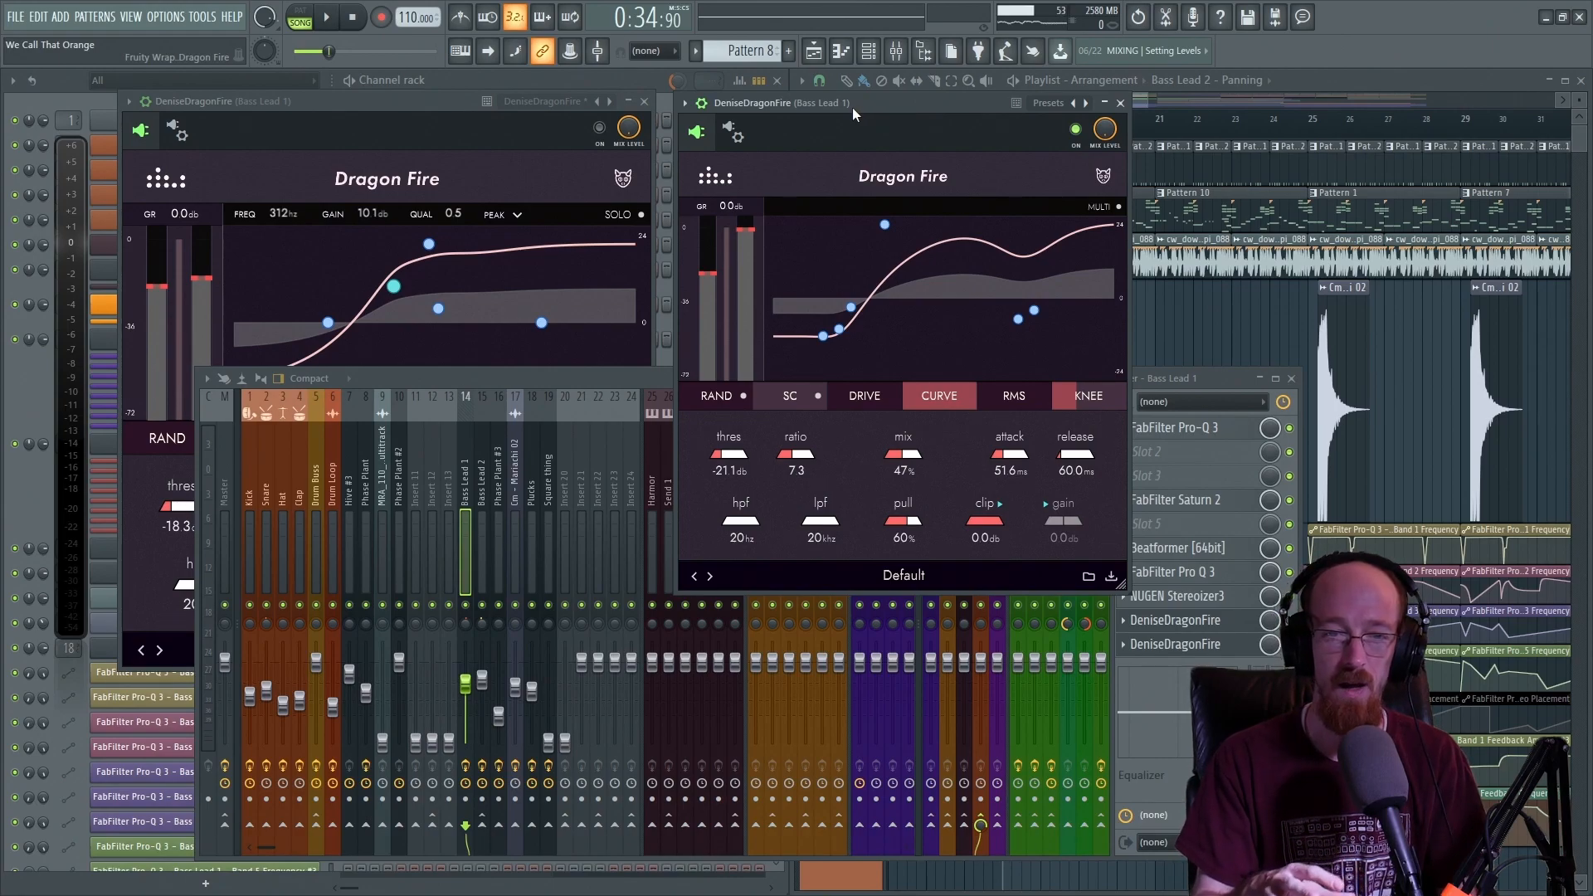
pyautogui.press('space')
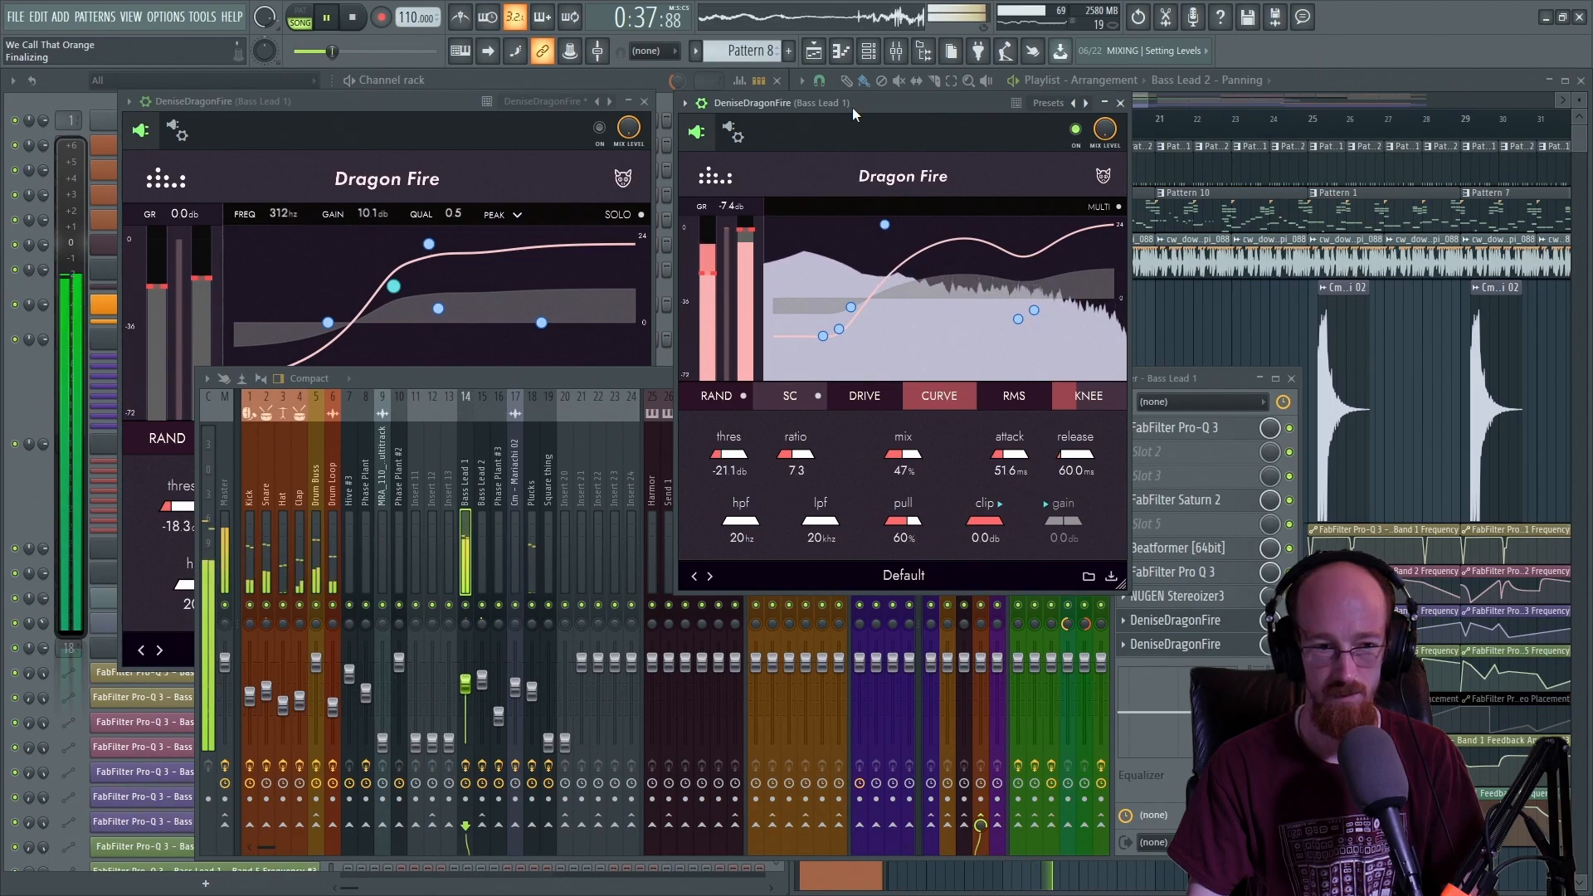
pyautogui.press('space')
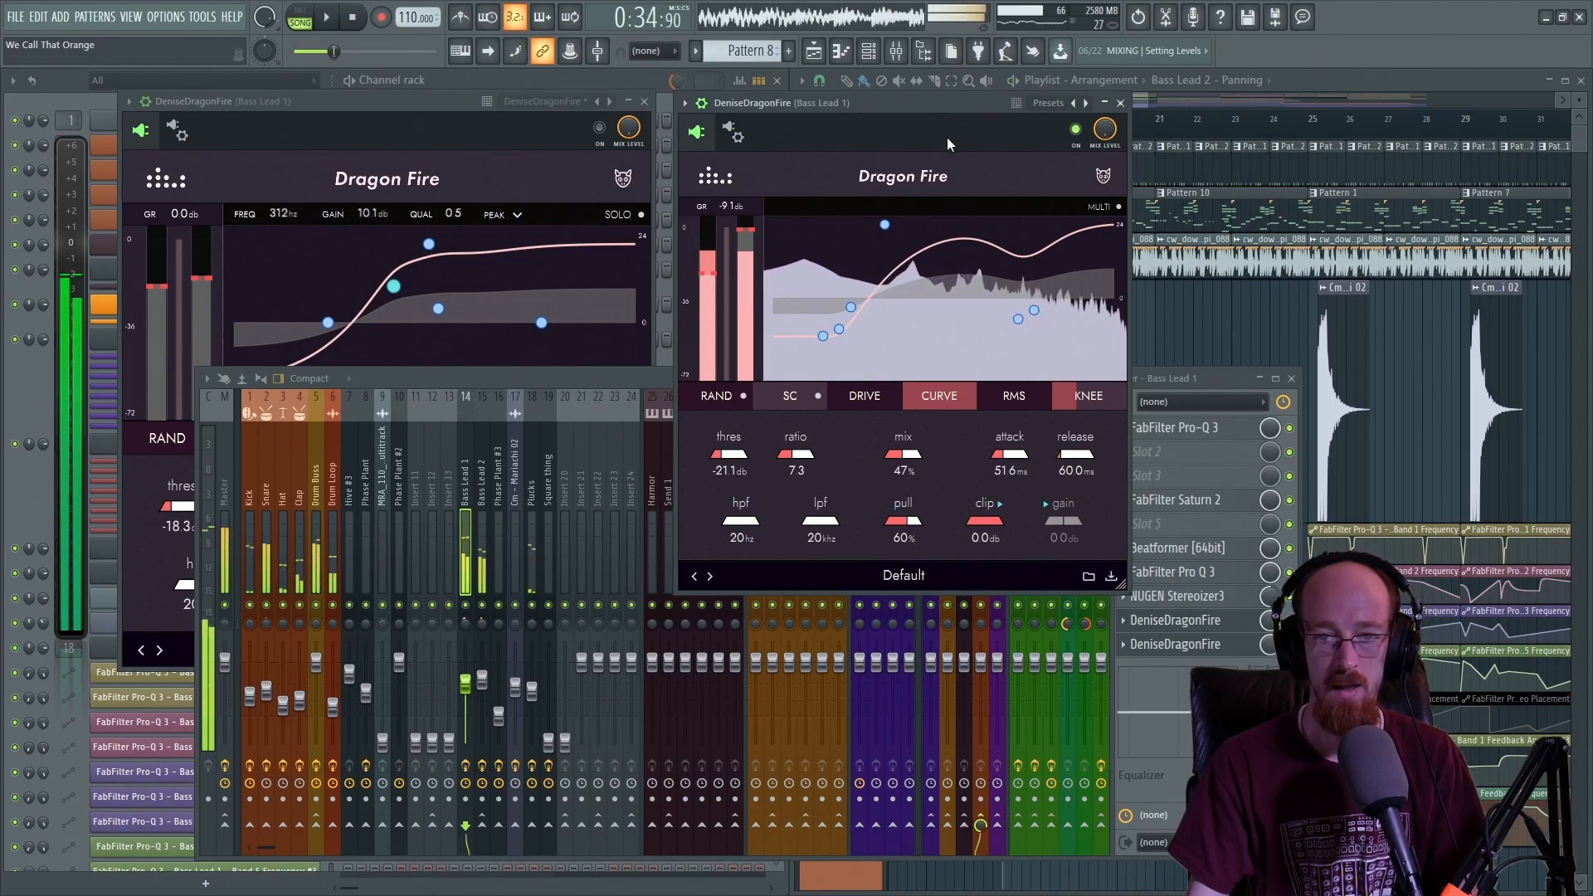
# - Compare the full mix with the 47% mix Dragon Fire instance bypassed and re-enabled
pyautogui.click(1076, 131)
pyautogui.press('space')
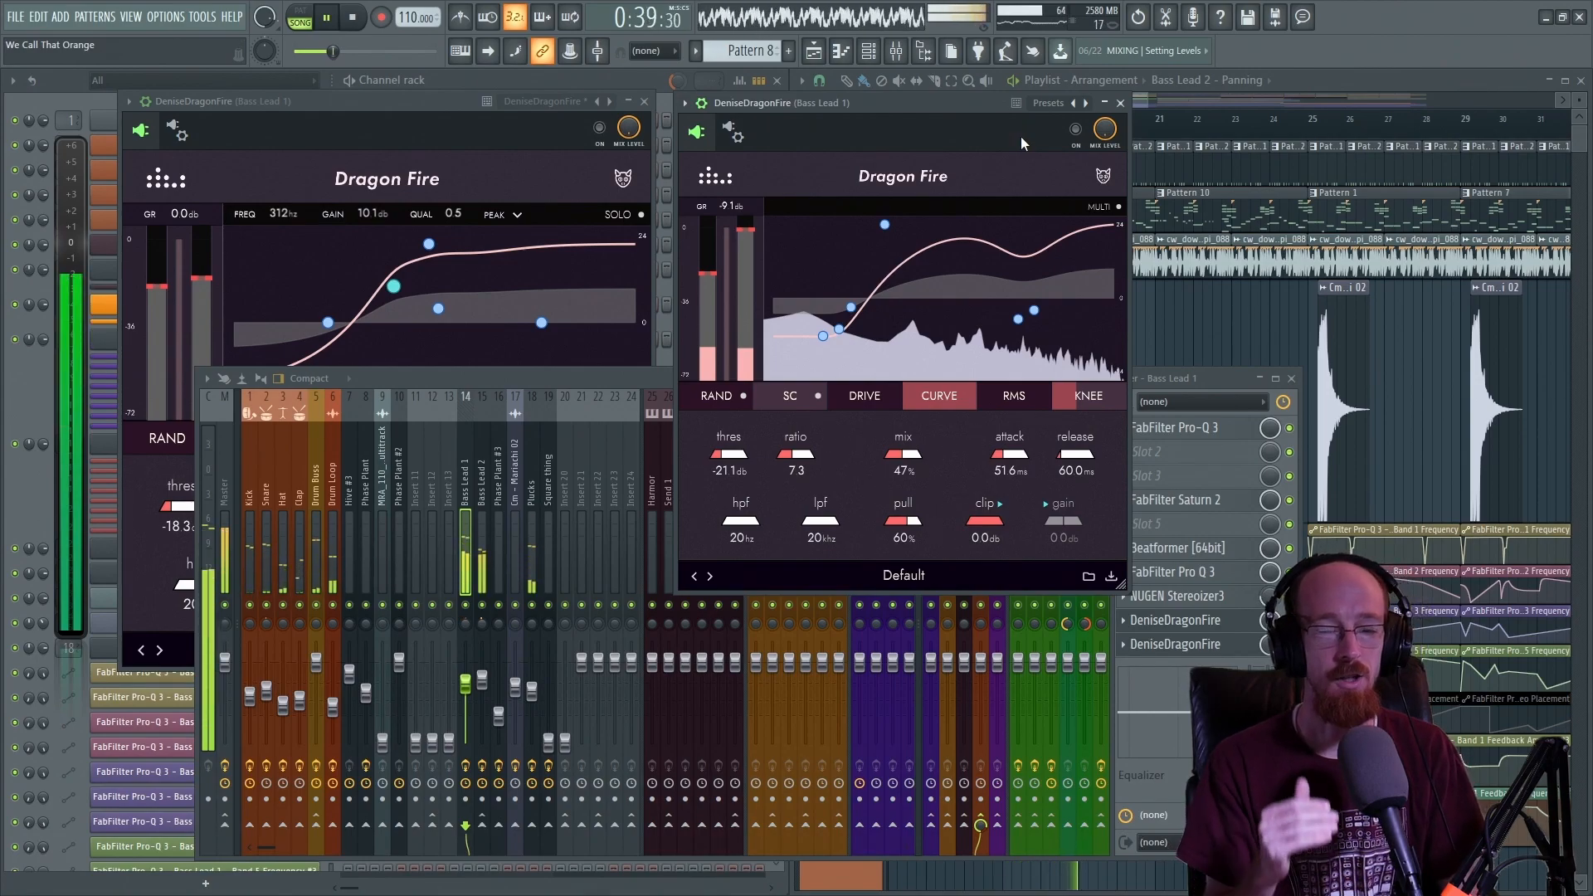
pyautogui.press('space')
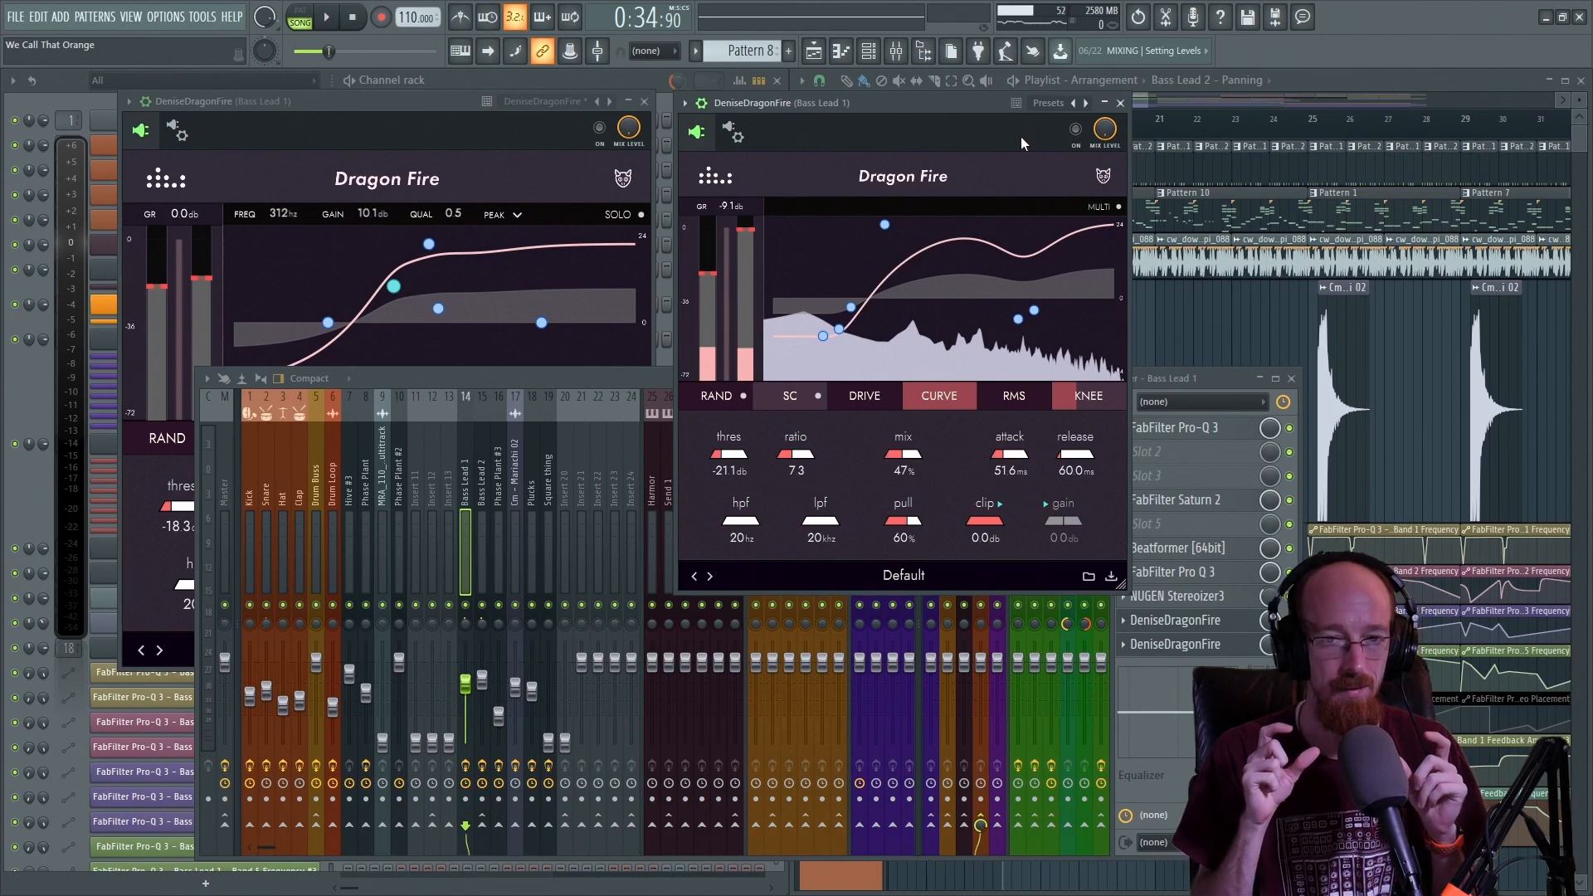
pyautogui.click(1076, 129)
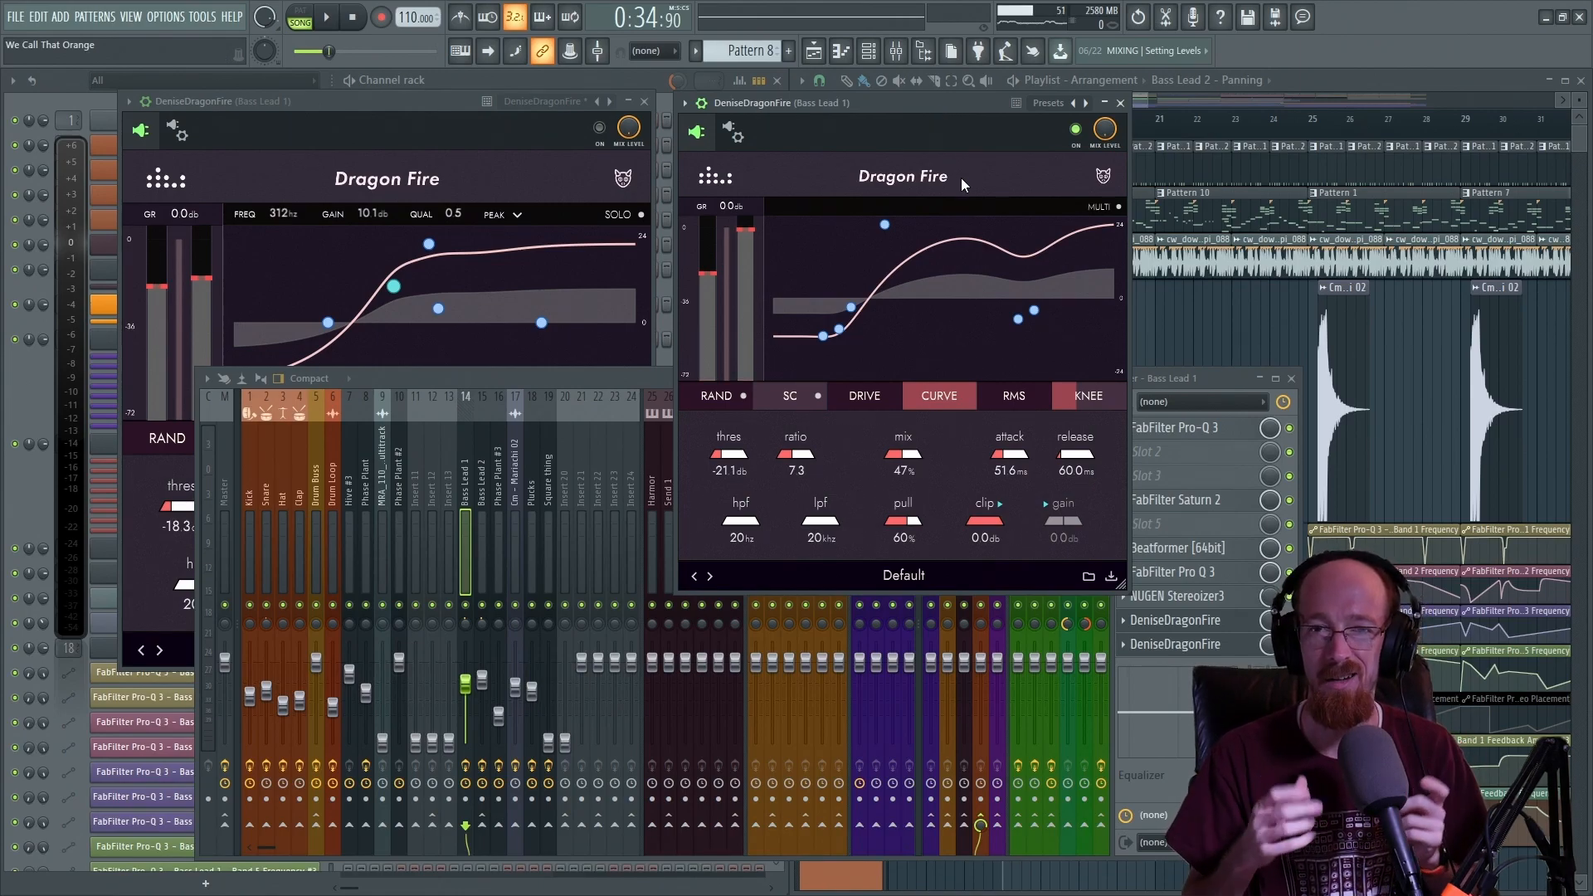
pyautogui.press('space')
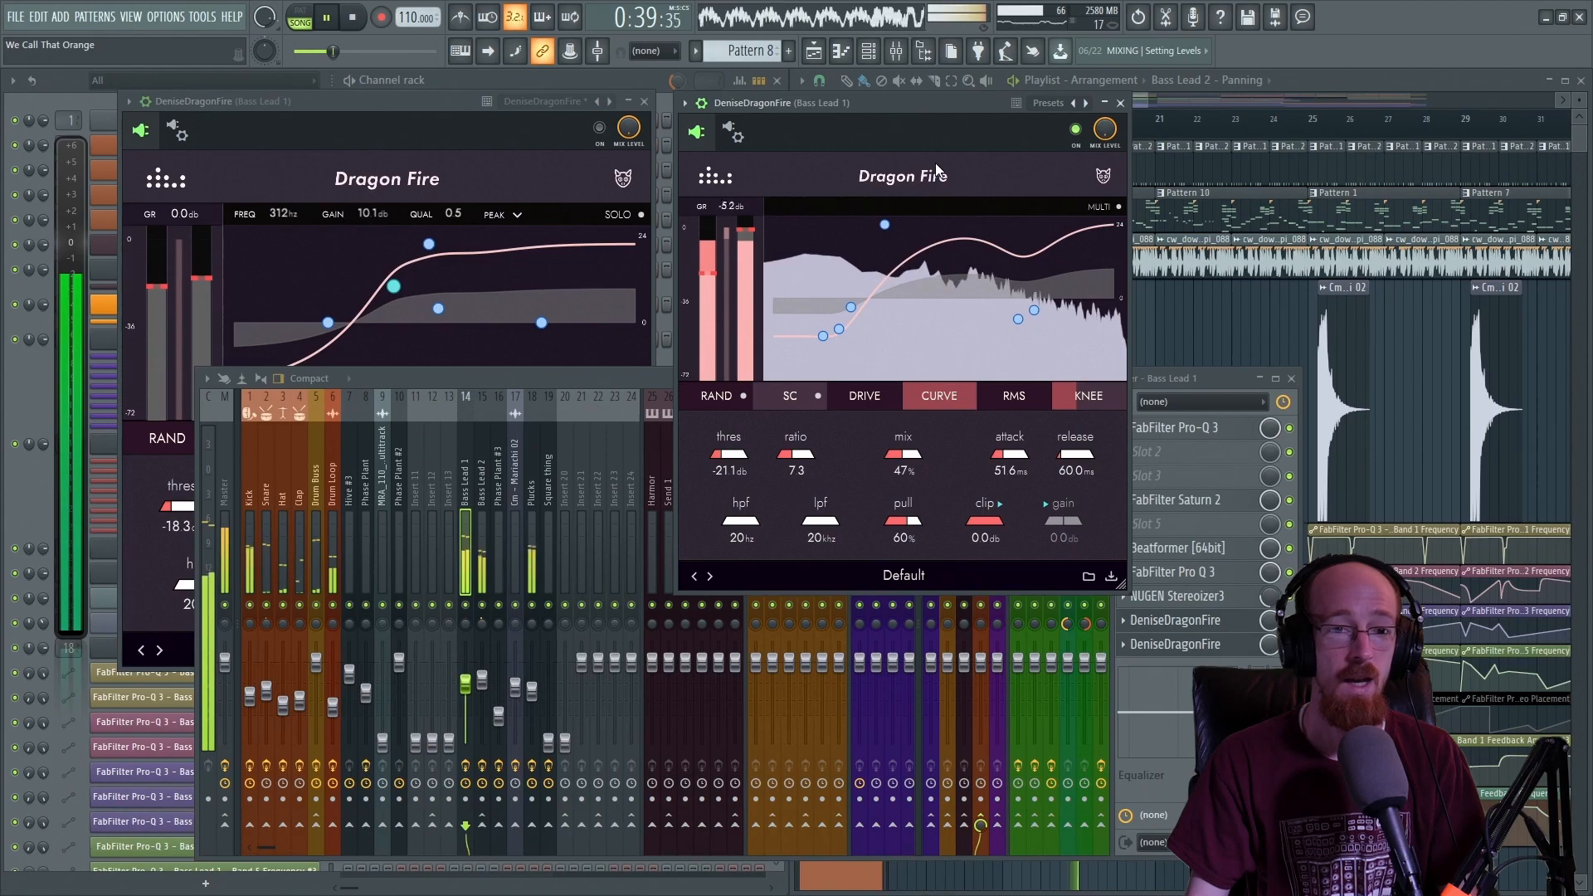
pyautogui.press('space')
# - Close the bypassed Dragon Fire instance's window and move the remaining one into its place
pyautogui.click(635, 124)
pyautogui.click(644, 102)
pyautogui.moveTo(904, 103); pyautogui.dragTo(415, 106)
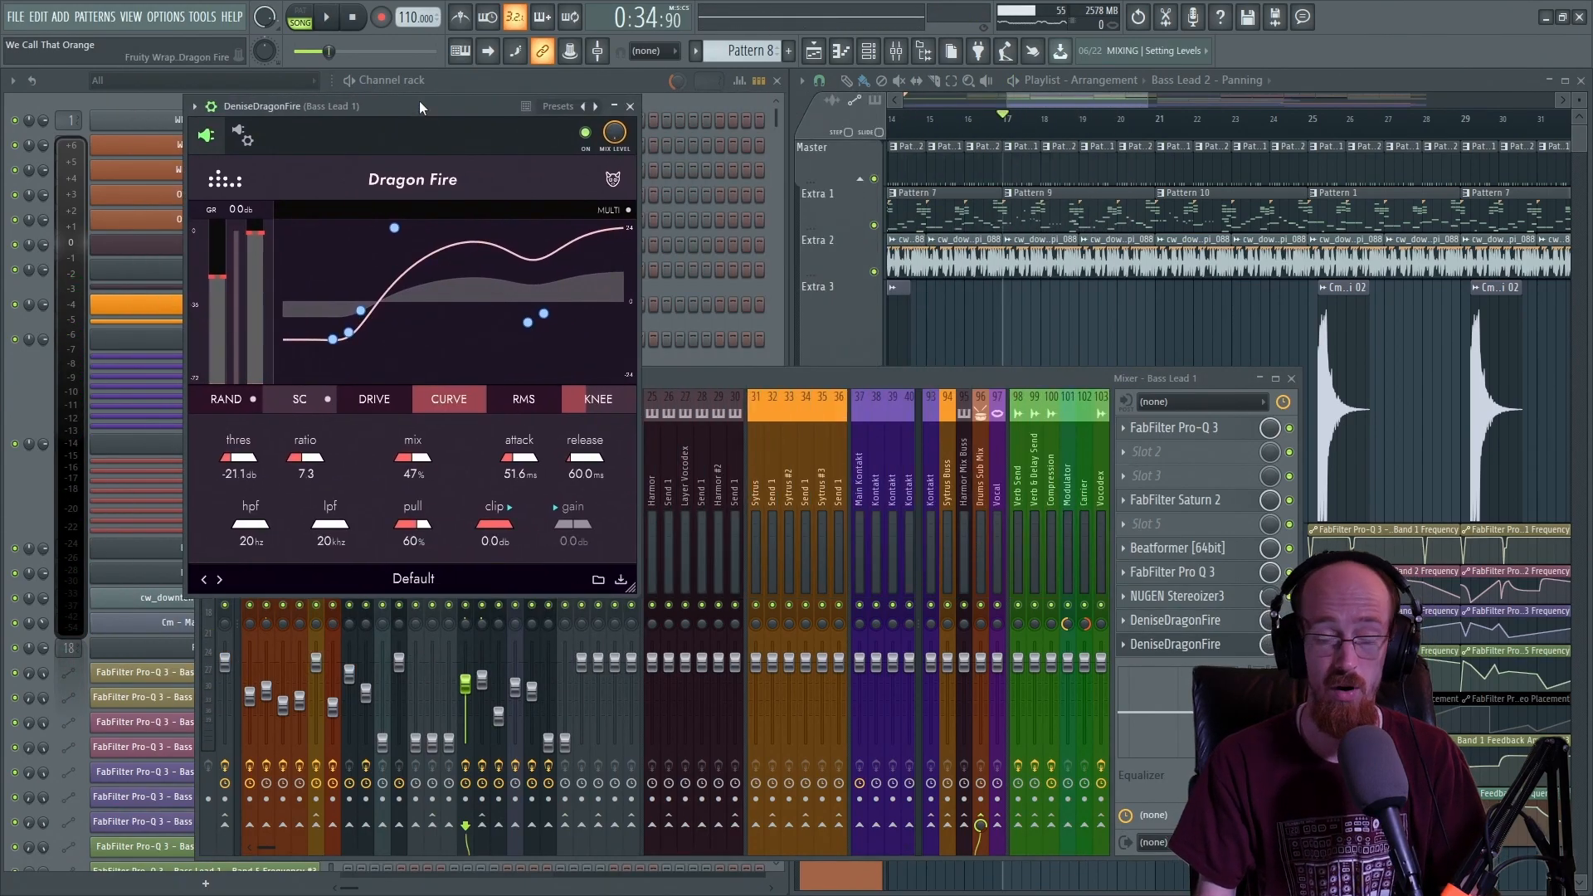